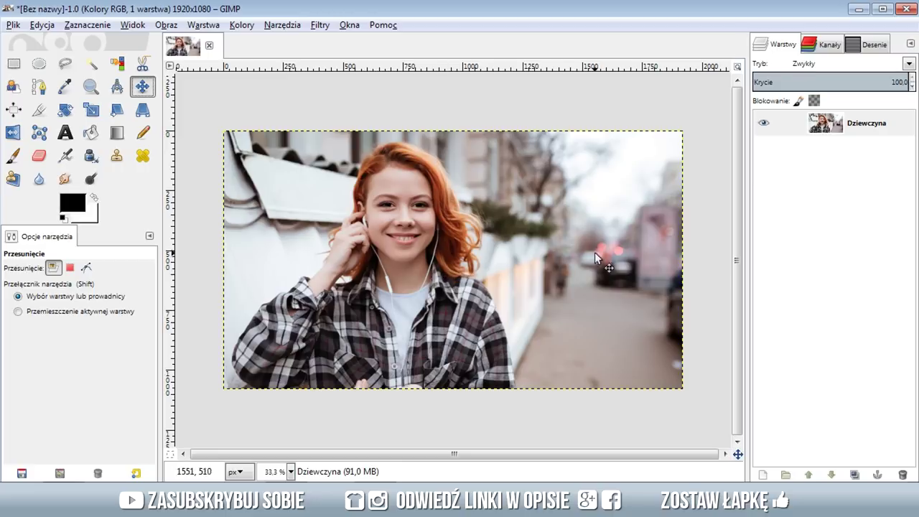
Duplicate the Dziewczyna layer three times, hide the original, and make the top copy active.
{"action": "left_click", "coordinate": [854, 475]}
{"action": "double_click", "coordinate": [854, 474]}
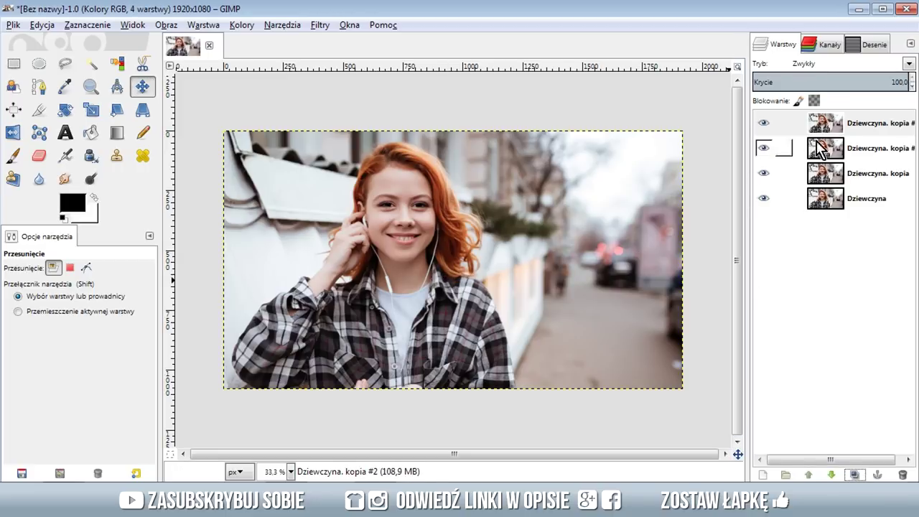
{"action": "left_click", "coordinate": [764, 201]}
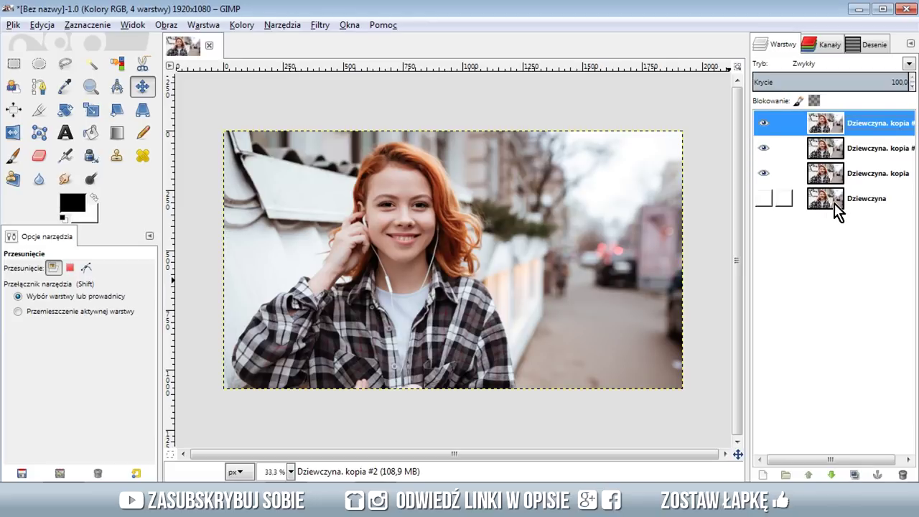
{"action": "left_click", "coordinate": [829, 180]}
{"action": "left_click", "coordinate": [833, 150]}
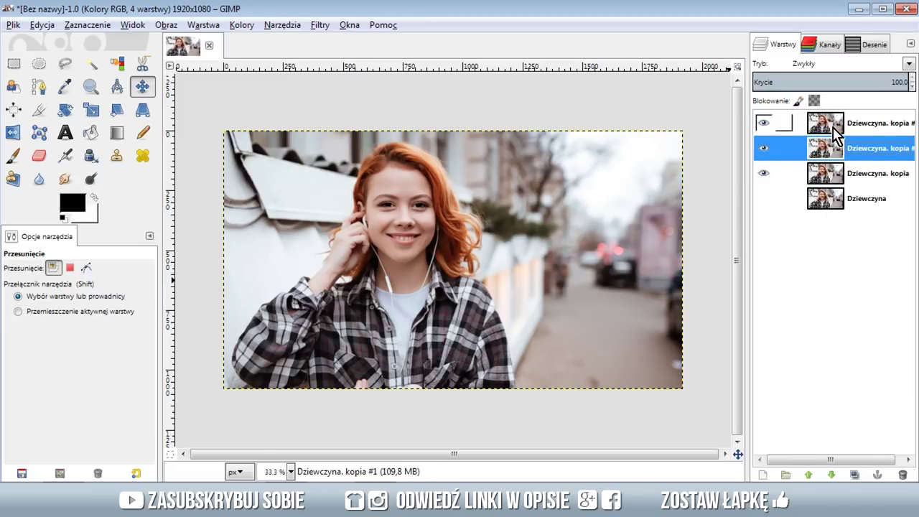
{"action": "left_click", "coordinate": [833, 129]}
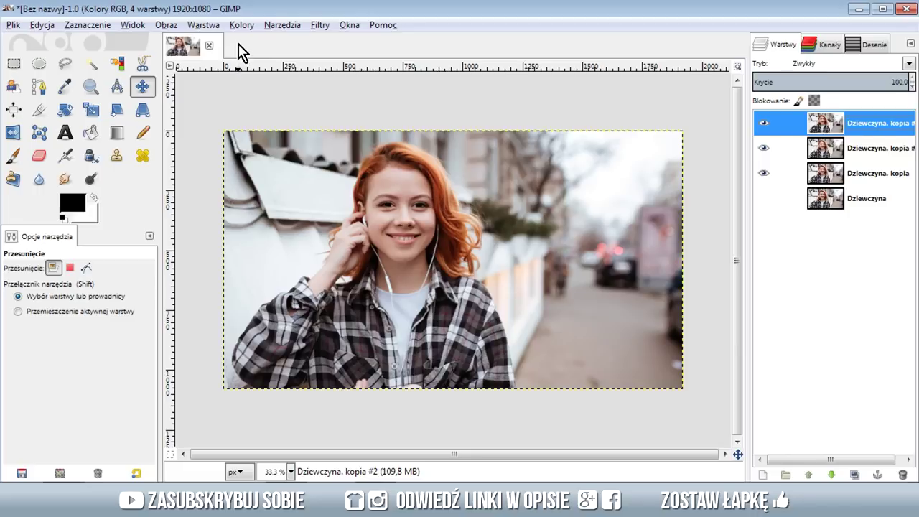
{"action": "left_click", "coordinate": [242, 24]}
Set the top copy's Red and Green output levels to 0, leaving only blue, then hide it.
{"action": "left_click", "coordinate": [279, 128]}
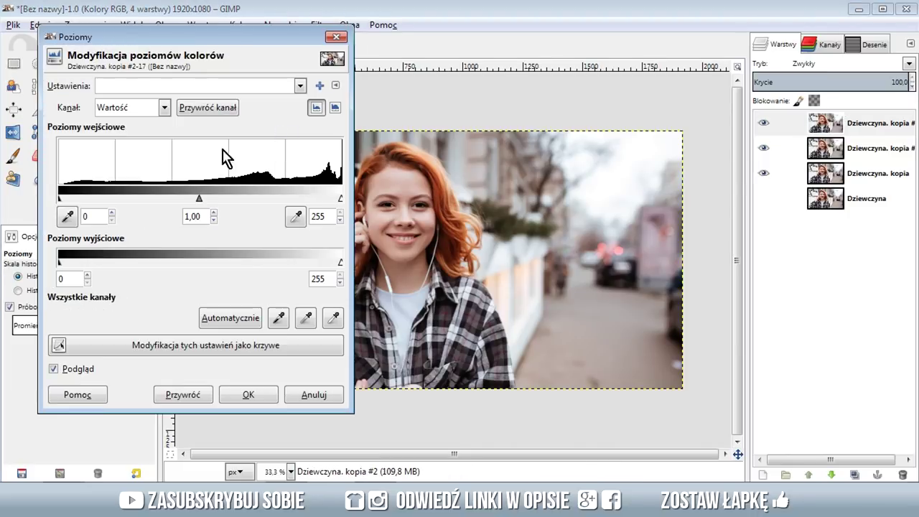
{"action": "left_click", "coordinate": [164, 108]}
{"action": "left_click", "coordinate": [125, 143]}
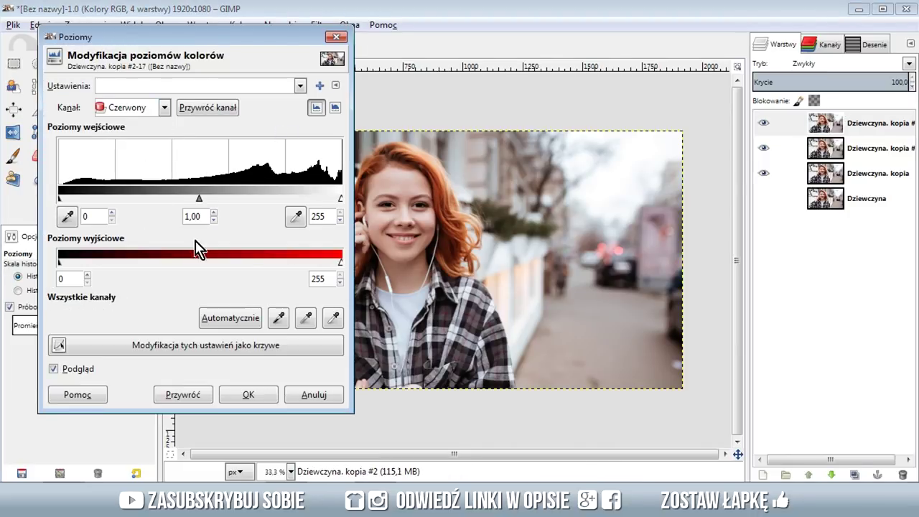
{"action": "left_click_drag", "start_coordinate": [342, 263], "coordinate": [57, 263]}
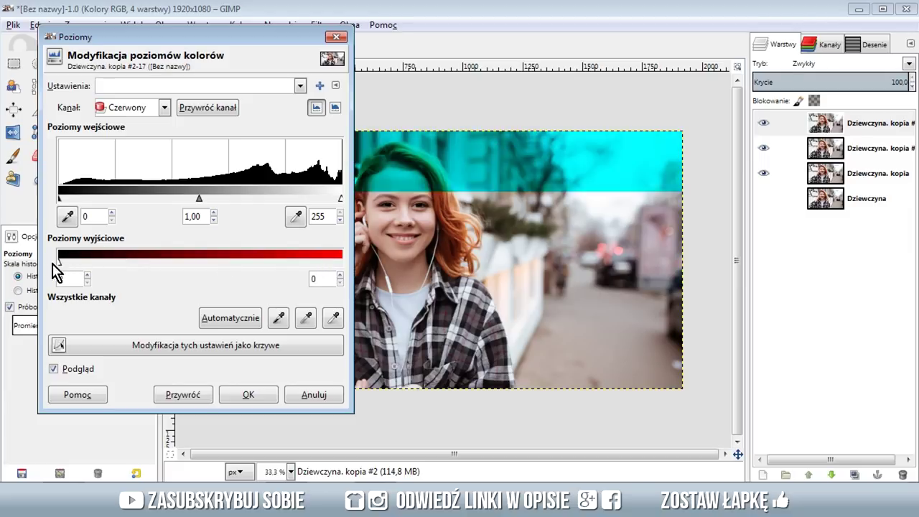
{"action": "left_click", "coordinate": [140, 109]}
{"action": "left_click", "coordinate": [136, 160]}
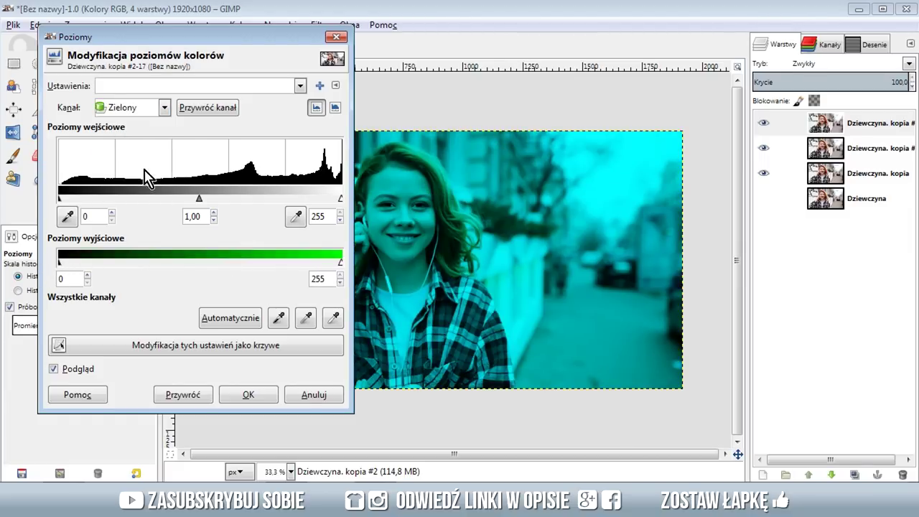
{"action": "left_click_drag", "start_coordinate": [341, 263], "coordinate": [58, 262]}
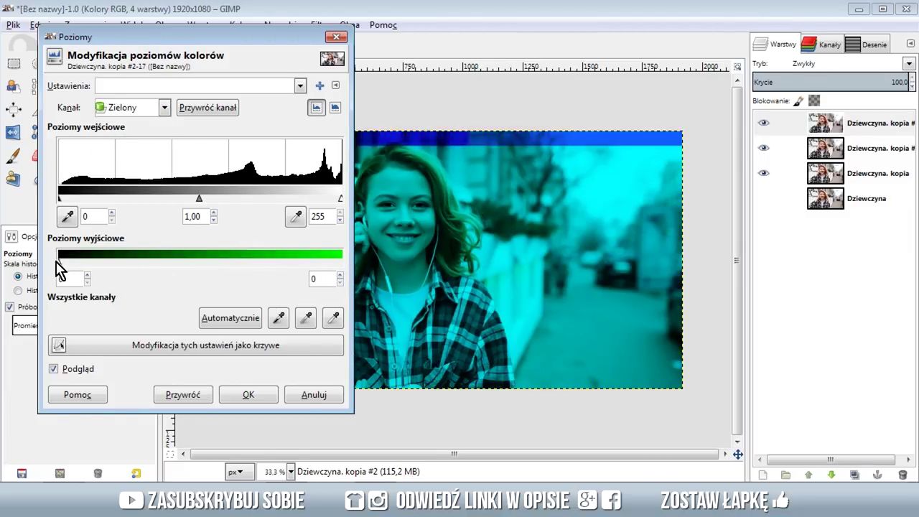
{"action": "left_click", "coordinate": [248, 394]}
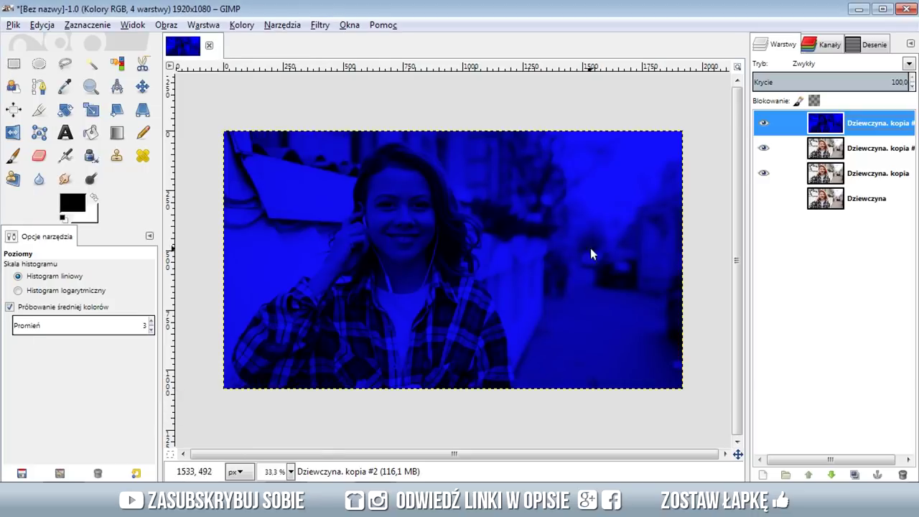
{"action": "left_click", "coordinate": [763, 122]}
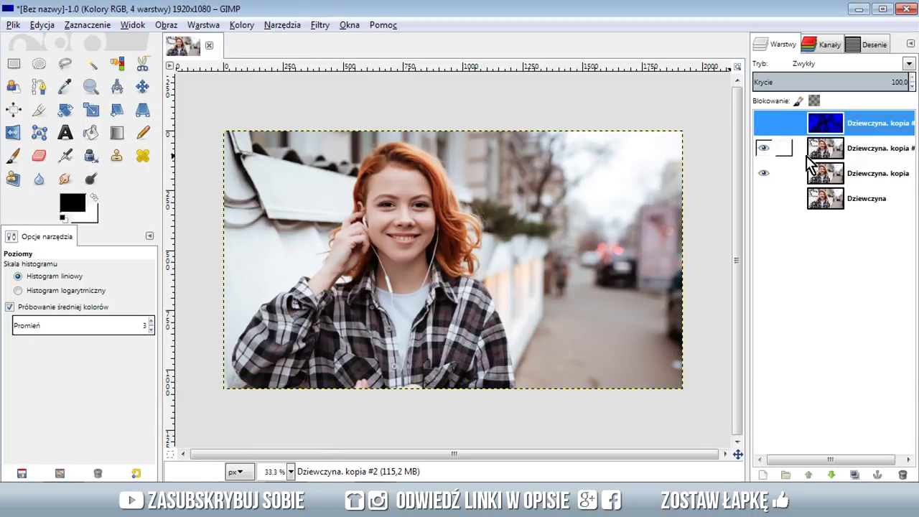
{"action": "left_click", "coordinate": [840, 148]}
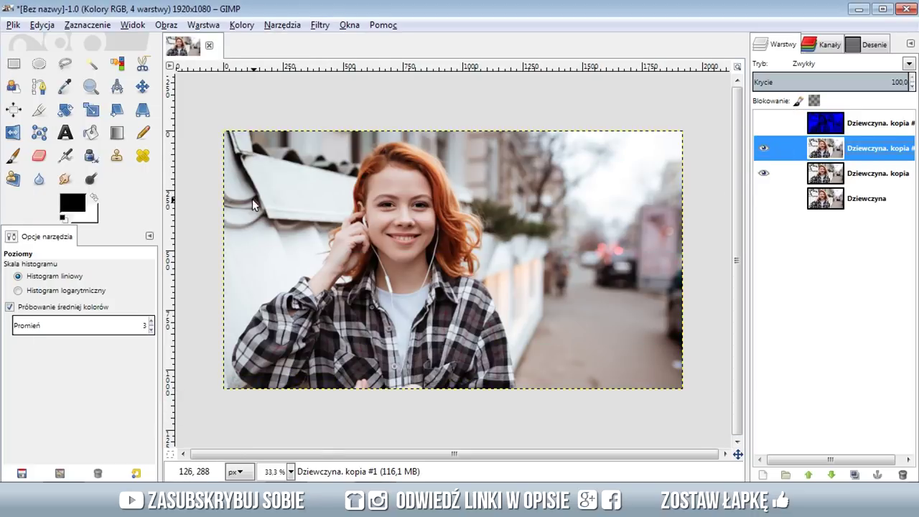
Set kopia #1's Green and Blue output levels to 0 so only red remains, then hide it.
{"action": "left_click", "coordinate": [242, 25]}
{"action": "left_click", "coordinate": [259, 130]}
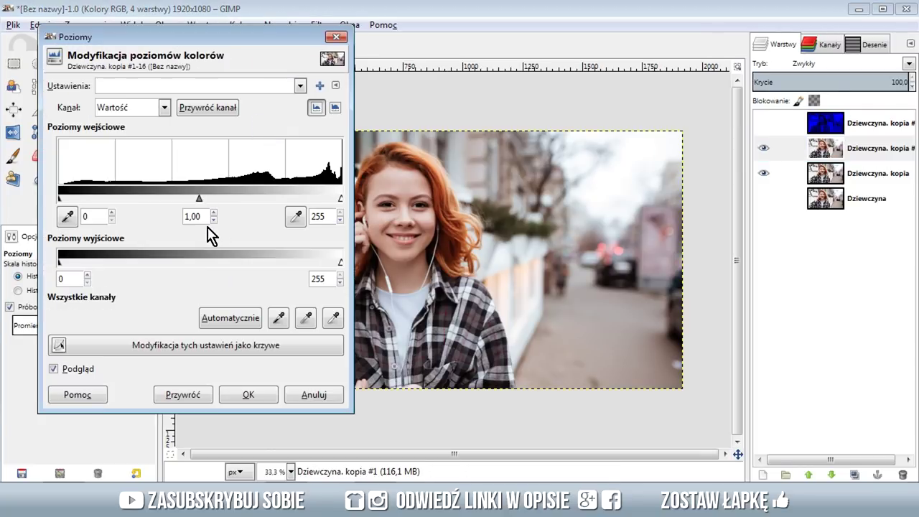
{"action": "left_click", "coordinate": [151, 110]}
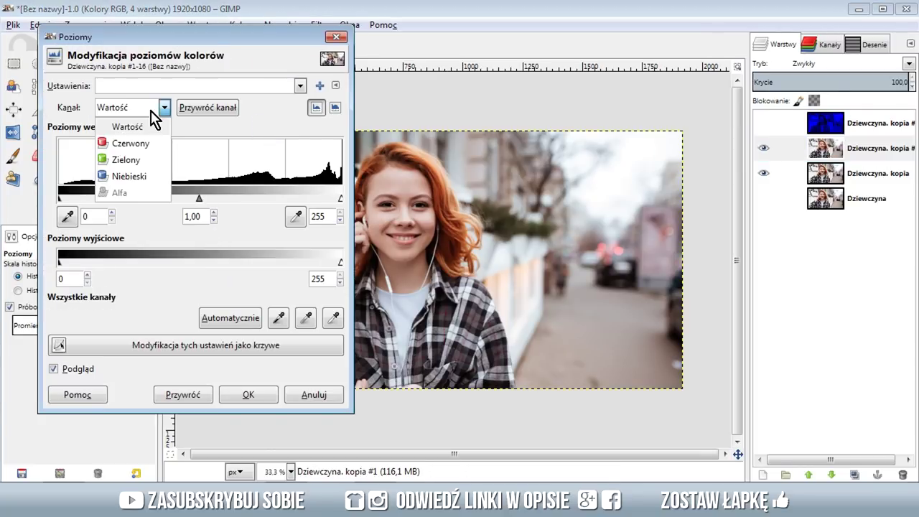
{"action": "left_click", "coordinate": [139, 161]}
{"action": "left_click_drag", "start_coordinate": [340, 264], "coordinate": [29, 279]}
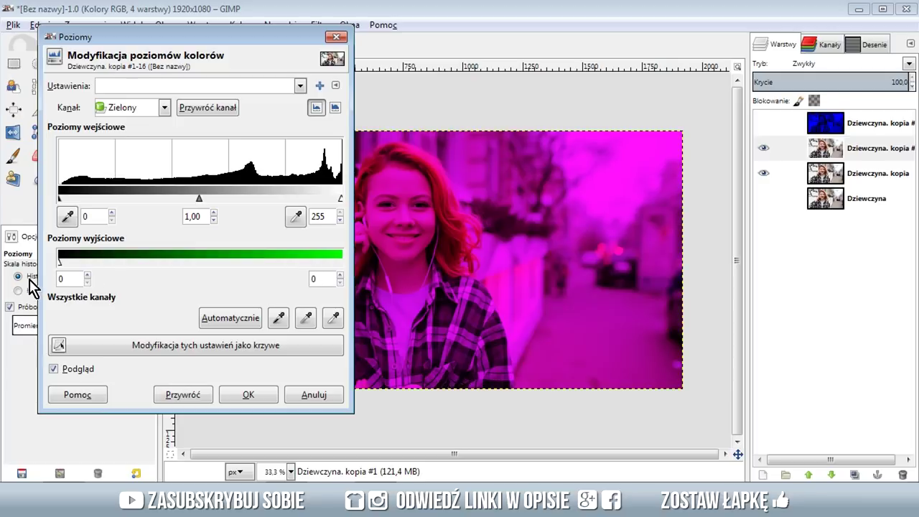
{"action": "left_click", "coordinate": [164, 108]}
{"action": "left_click", "coordinate": [130, 176]}
{"action": "left_click_drag", "start_coordinate": [341, 263], "coordinate": [11, 262]}
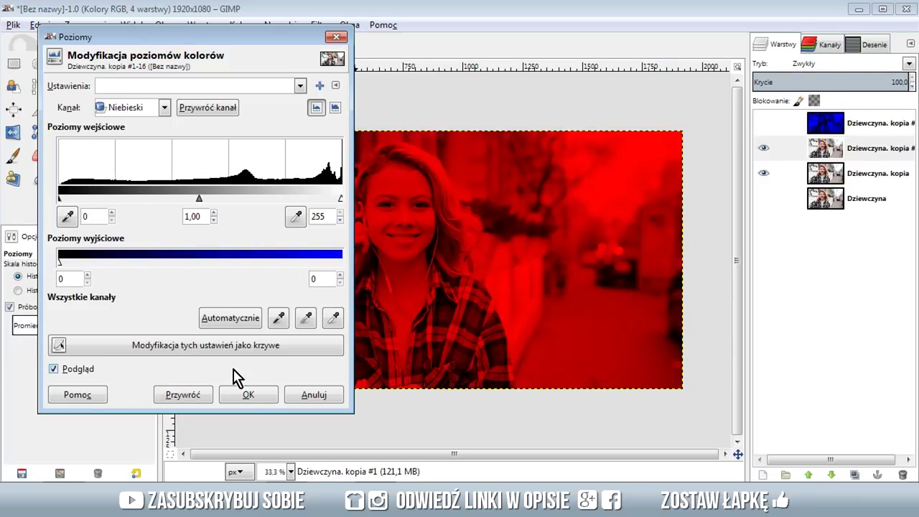
{"action": "left_click", "coordinate": [244, 394]}
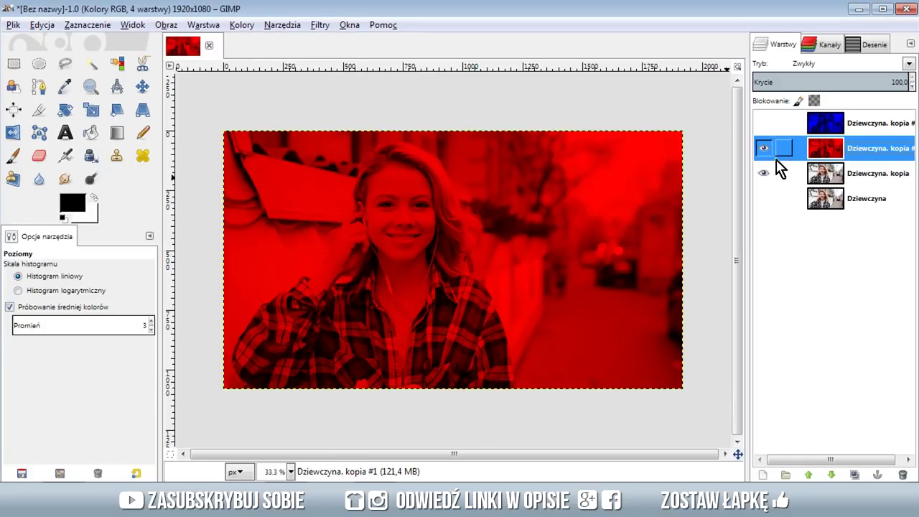
{"action": "left_click", "coordinate": [764, 148]}
{"action": "left_click", "coordinate": [790, 180]}
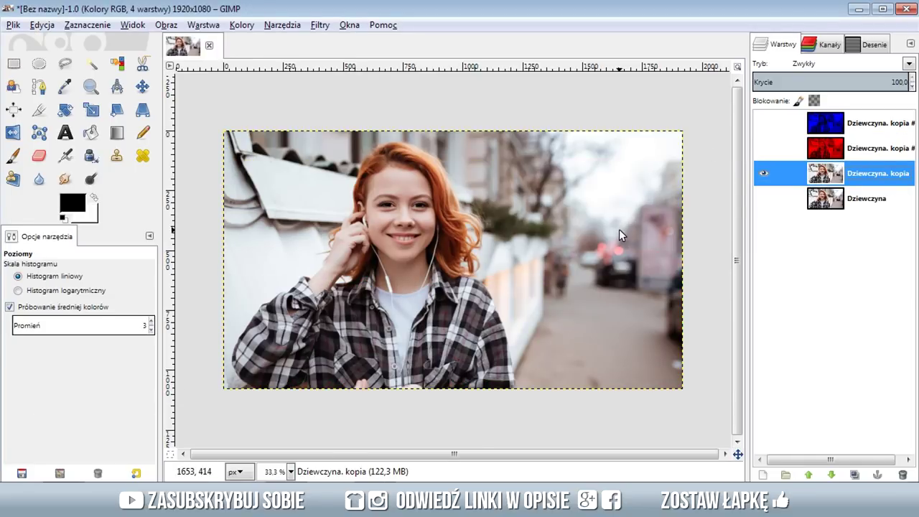
Set Dziewczyna. kopia's Red and Blue output levels to 0, leaving a green-only layer.
{"action": "left_click", "coordinate": [243, 24]}
{"action": "left_click", "coordinate": [256, 127]}
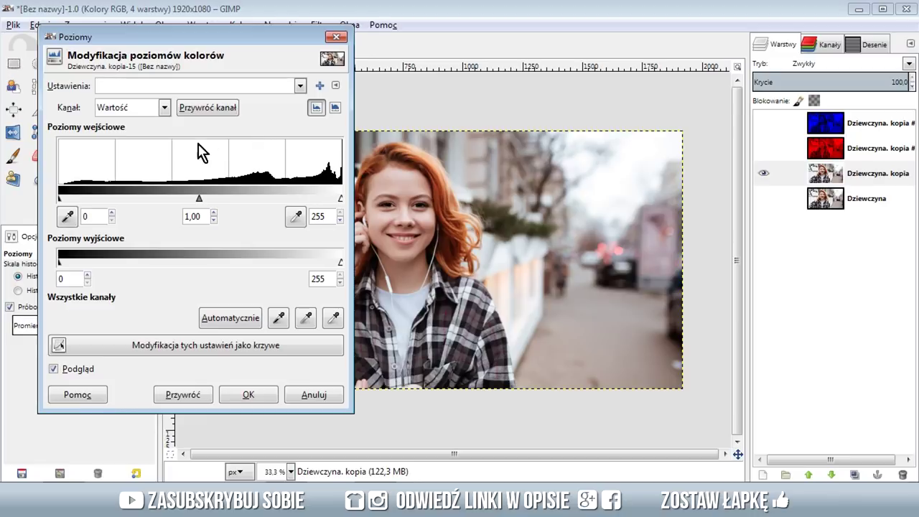
{"action": "left_click", "coordinate": [164, 107]}
{"action": "left_click", "coordinate": [136, 141]}
{"action": "left_click_drag", "start_coordinate": [341, 270], "coordinate": [58, 267]}
{"action": "left_click", "coordinate": [164, 107]}
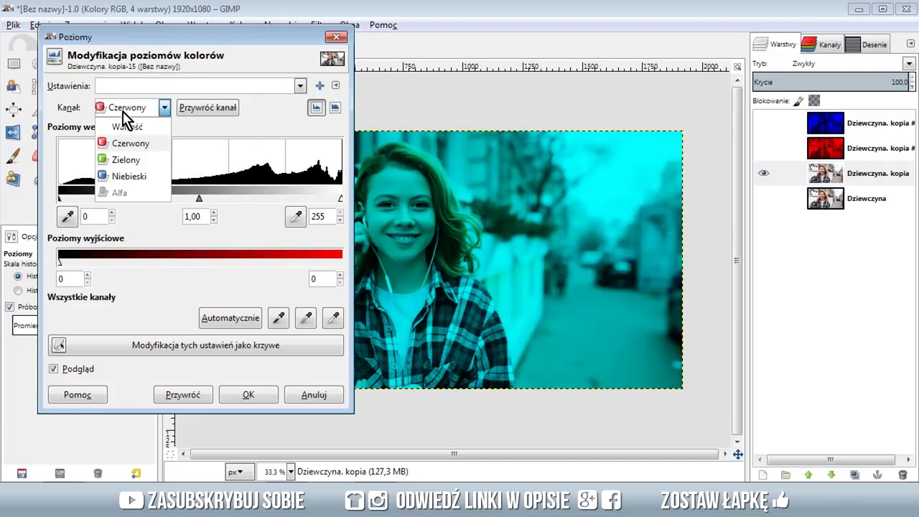
{"action": "left_click", "coordinate": [133, 177]}
{"action": "left_click_drag", "start_coordinate": [341, 270], "coordinate": [58, 269]}
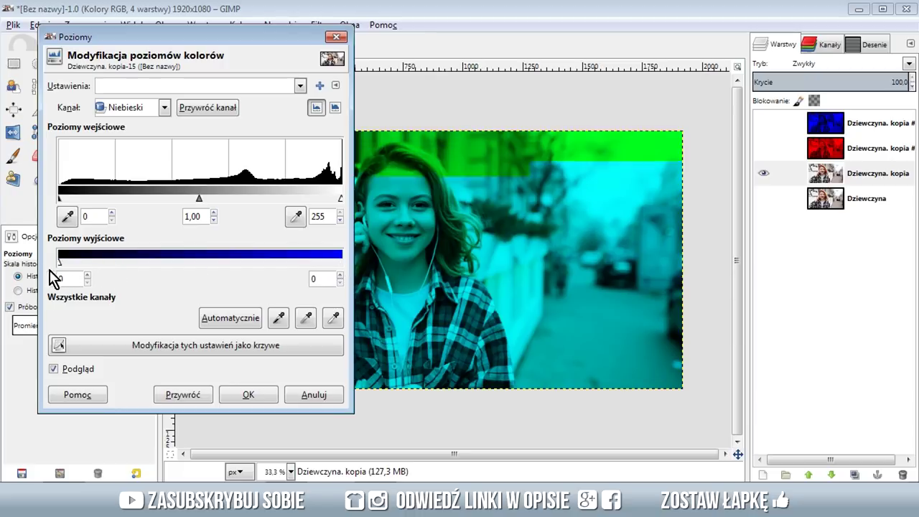
{"action": "left_click", "coordinate": [264, 399]}
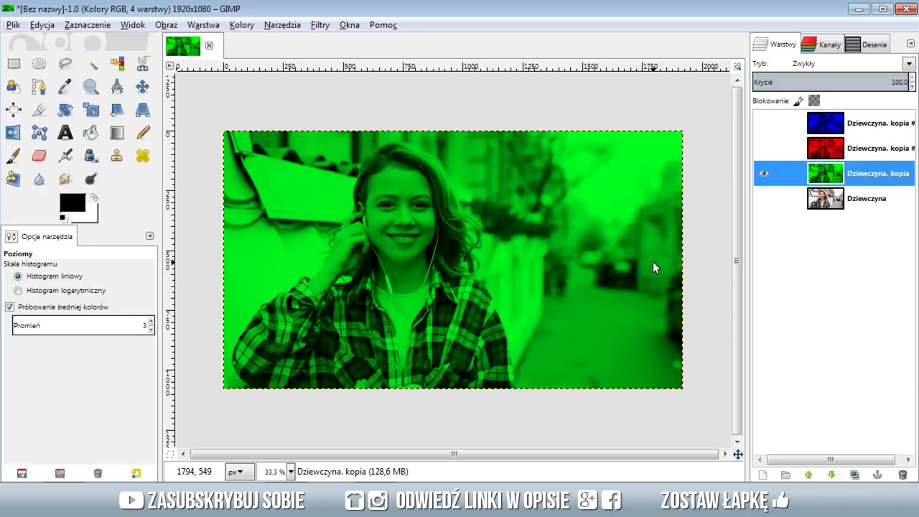
{"action": "left_click", "coordinate": [764, 147]}
{"action": "left_click", "coordinate": [763, 122]}
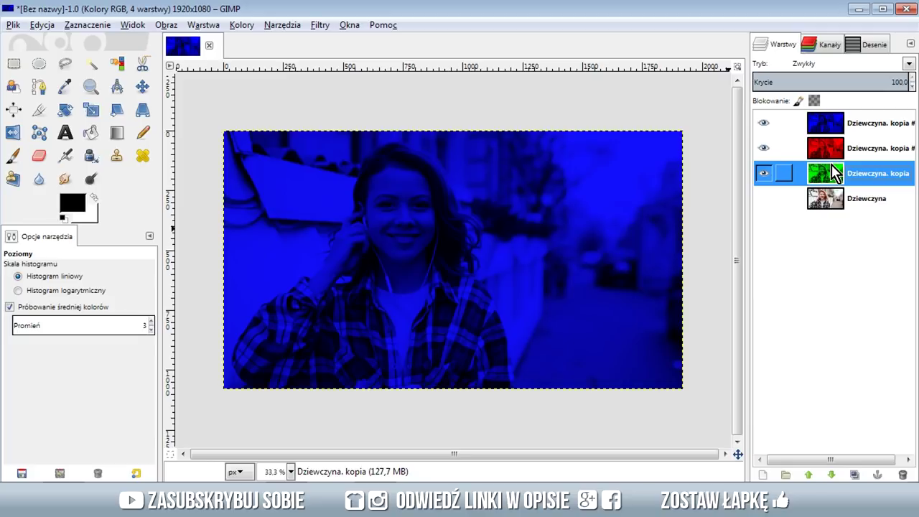
{"action": "left_click", "coordinate": [839, 135]}
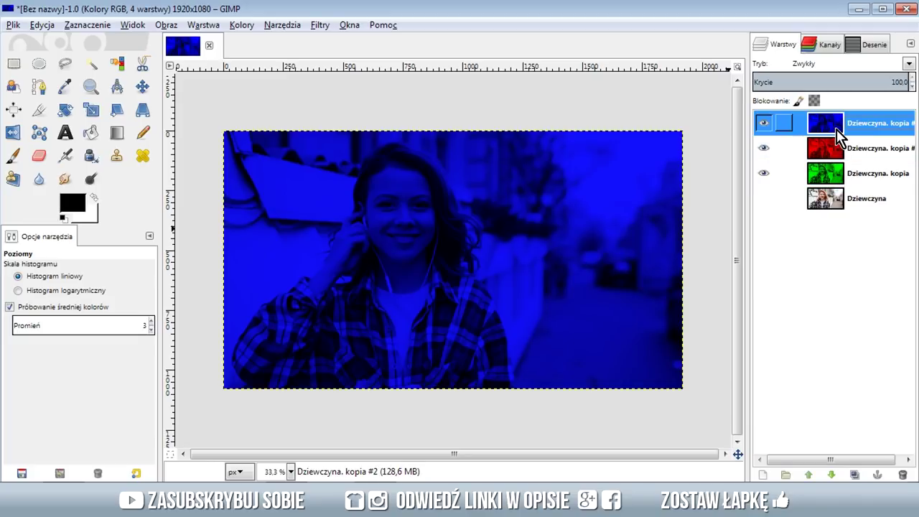
{"action": "left_click", "coordinate": [815, 66]}
{"action": "left_click", "coordinate": [826, 161]}
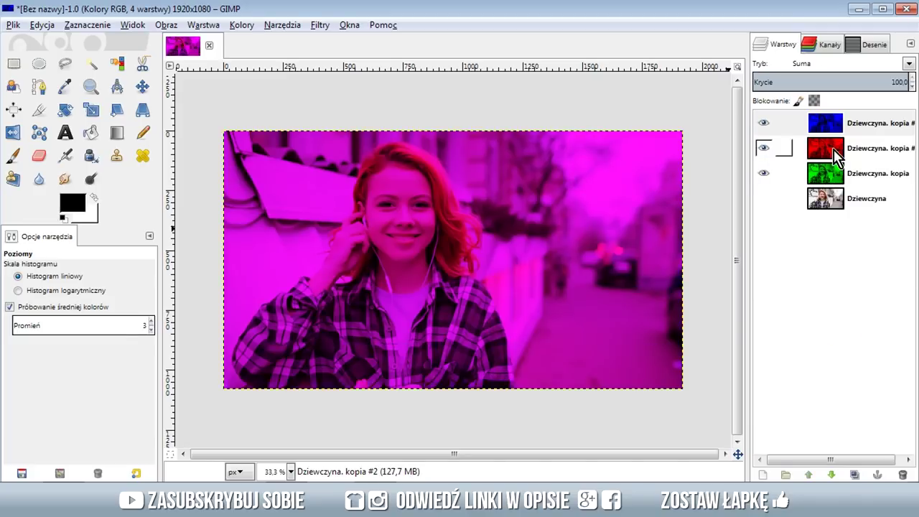
{"action": "left_click", "coordinate": [826, 63]}
{"action": "left_click", "coordinate": [779, 172]}
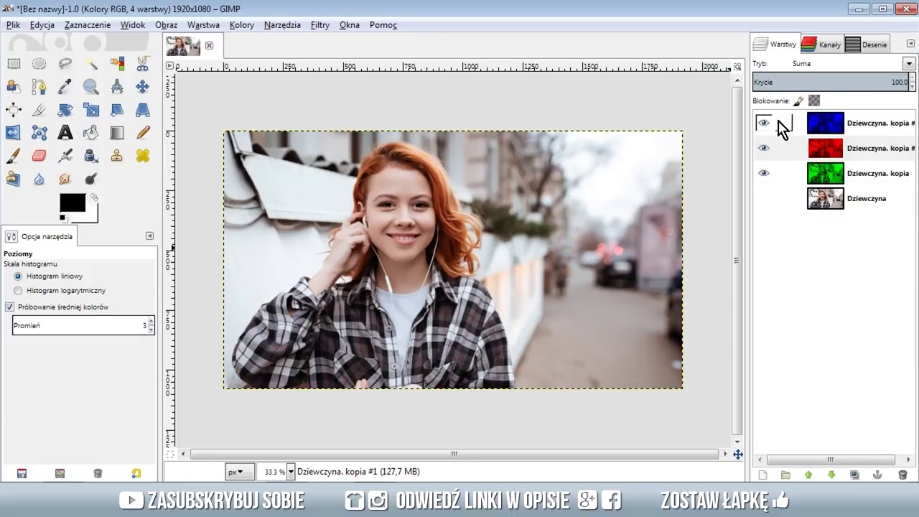
{"action": "left_click", "coordinate": [764, 148], "text": "shift"}
{"action": "left_click", "coordinate": [764, 123]}
{"action": "left_click", "coordinate": [763, 173]}
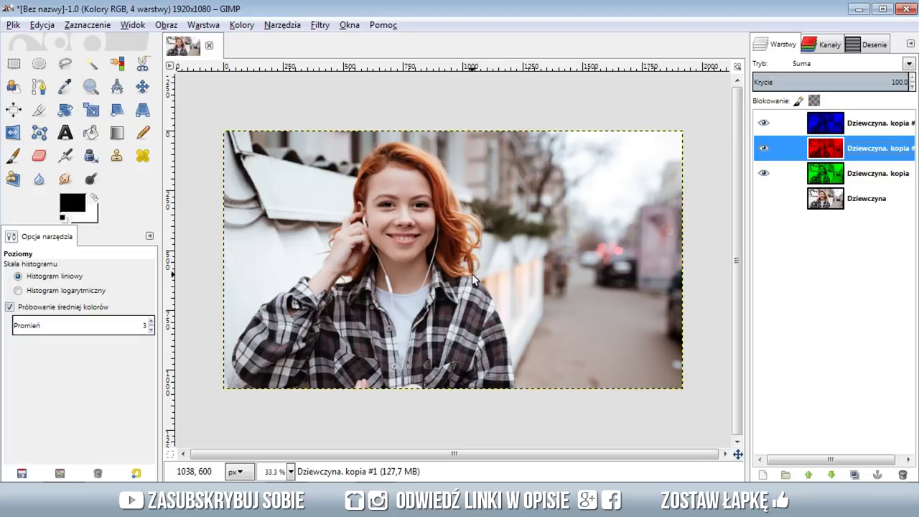
{"action": "left_click", "coordinate": [826, 123]}
Scale the blue copy layer to 2000×1125 pixels.
{"action": "right_click", "coordinate": [824, 122]}
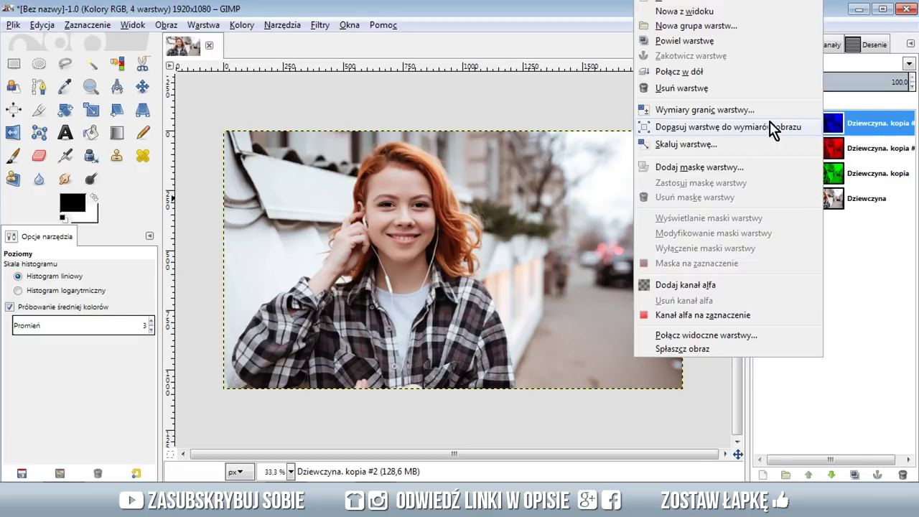
{"action": "left_click", "coordinate": [709, 145]}
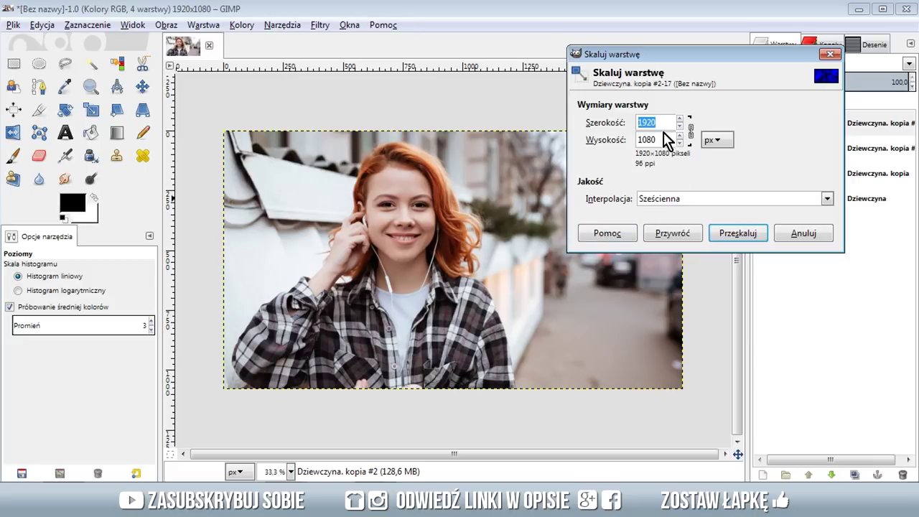
{"action": "left_click_drag", "start_coordinate": [656, 123], "coordinate": [636, 122]}
{"action": "type", "text": "00"}
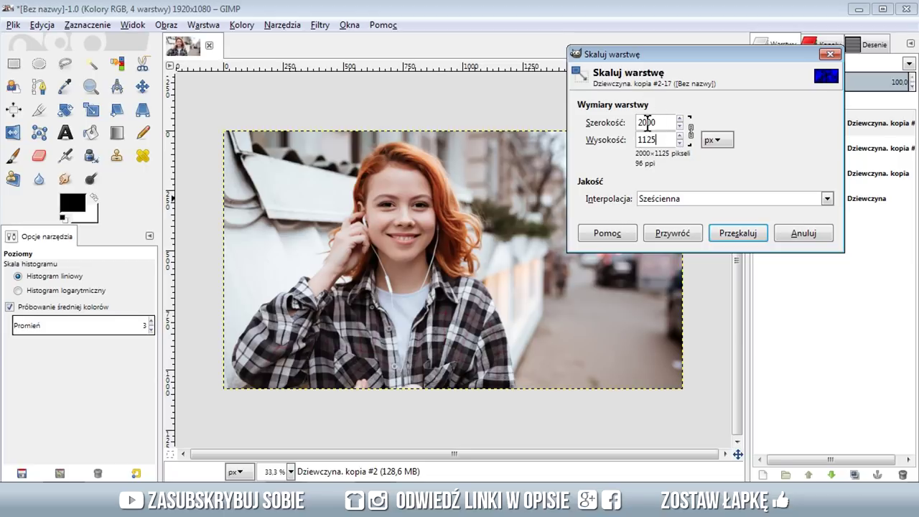
{"action": "left_click", "coordinate": [726, 235]}
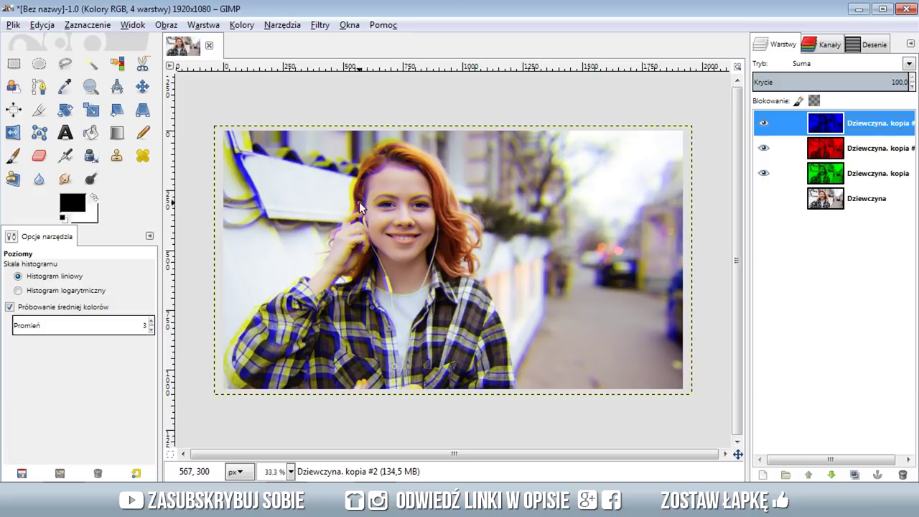
Scale the red copy layer to 1960×1103 pixels.
{"action": "left_click", "coordinate": [828, 158]}
{"action": "right_click", "coordinate": [828, 158]}
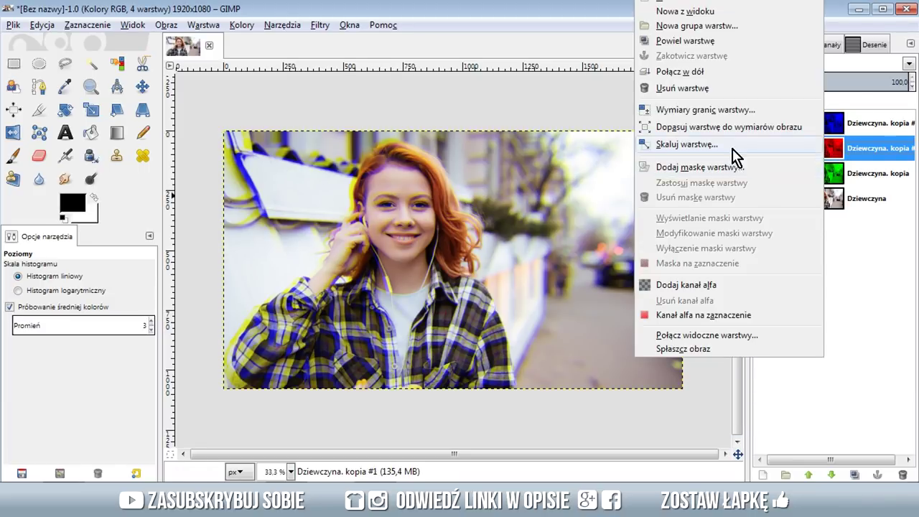
{"action": "left_click", "coordinate": [732, 151]}
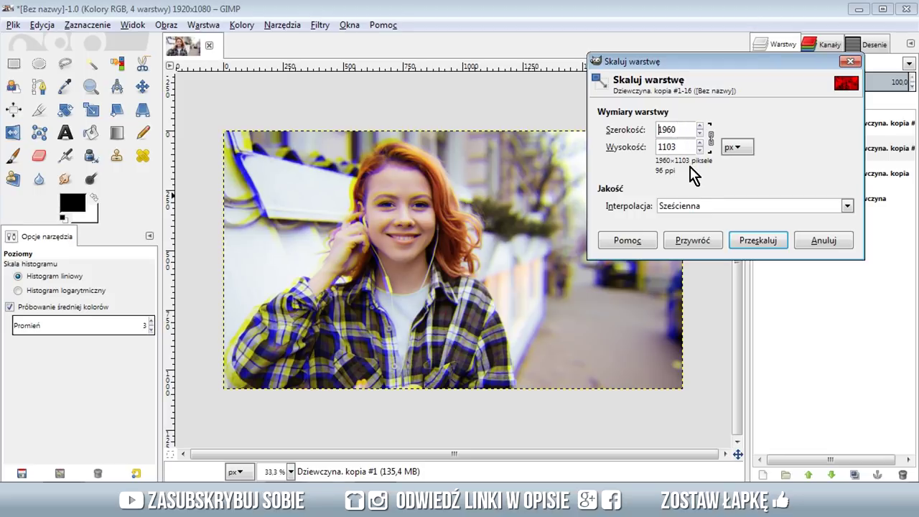
{"action": "left_click", "coordinate": [754, 242]}
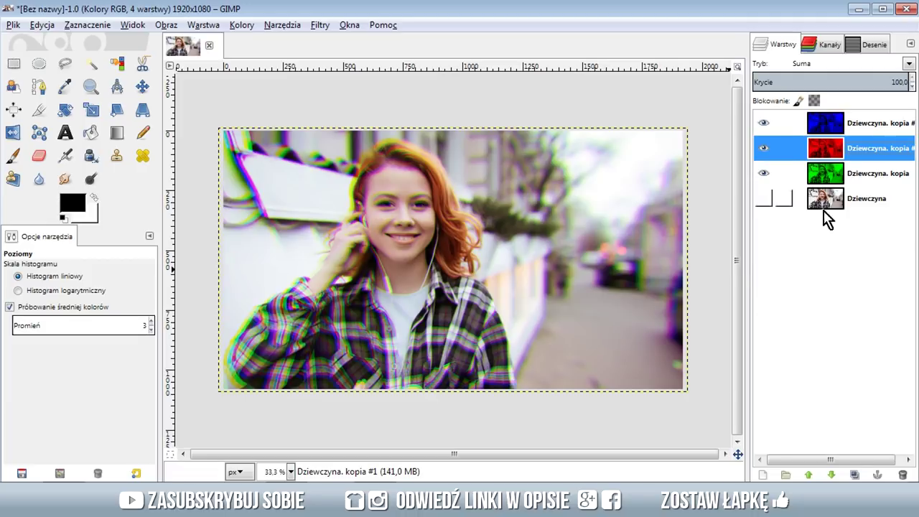
Create a Widoczny layer from the visible image and hide the green, red and blue copies.
{"action": "right_click", "coordinate": [833, 125]}
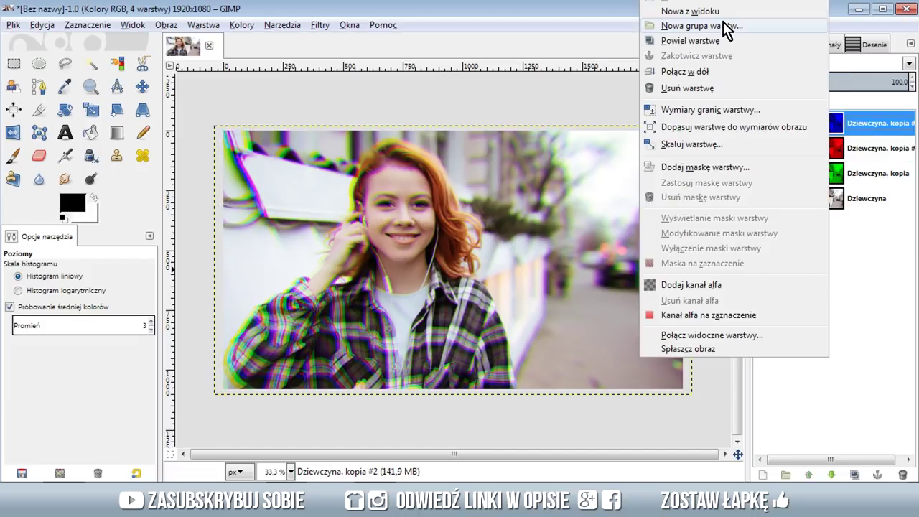
{"action": "left_click", "coordinate": [719, 12]}
{"action": "left_click_drag", "start_coordinate": [790, 223], "coordinate": [790, 147]}
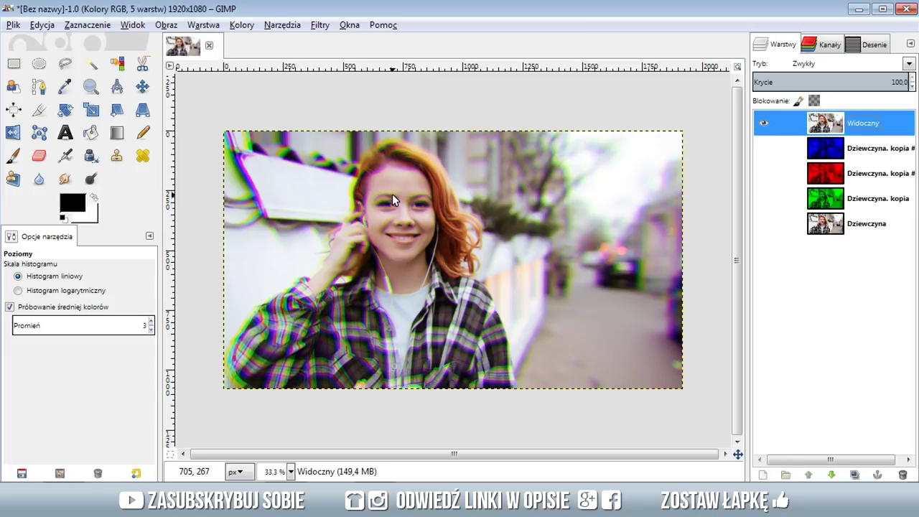
{"action": "left_click", "coordinate": [320, 25]}
{"action": "mouse_move", "coordinate": [356, 135]}
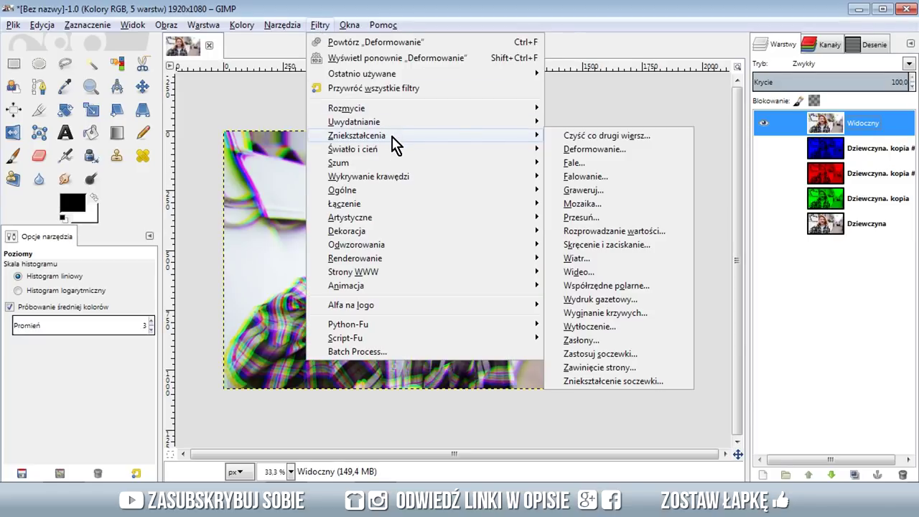
Warp the Widoczny layer in Move mode, smearing the shirt, hair and face sideways.
{"action": "left_click", "coordinate": [571, 149]}
{"action": "left_click", "coordinate": [540, 161]}
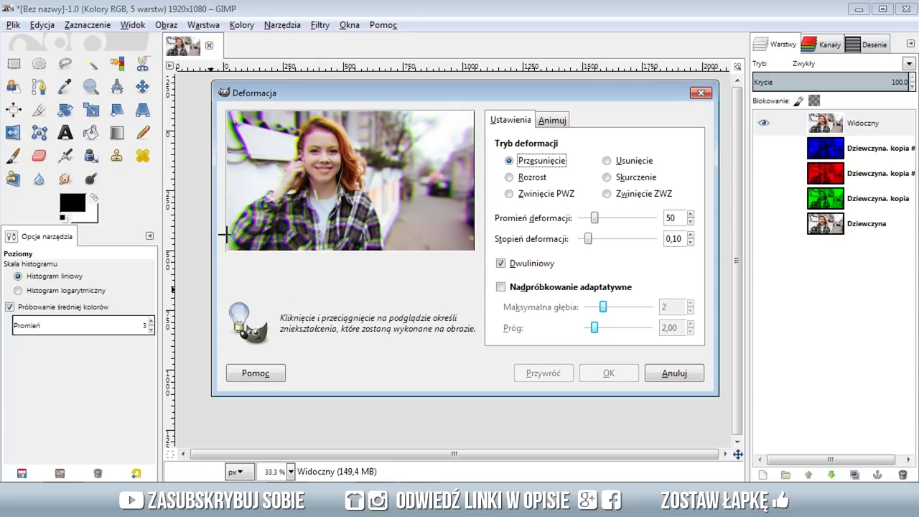
{"action": "left_click_drag", "start_coordinate": [228, 232], "coordinate": [249, 231]}
{"action": "left_click_drag", "start_coordinate": [344, 231], "coordinate": [409, 229]}
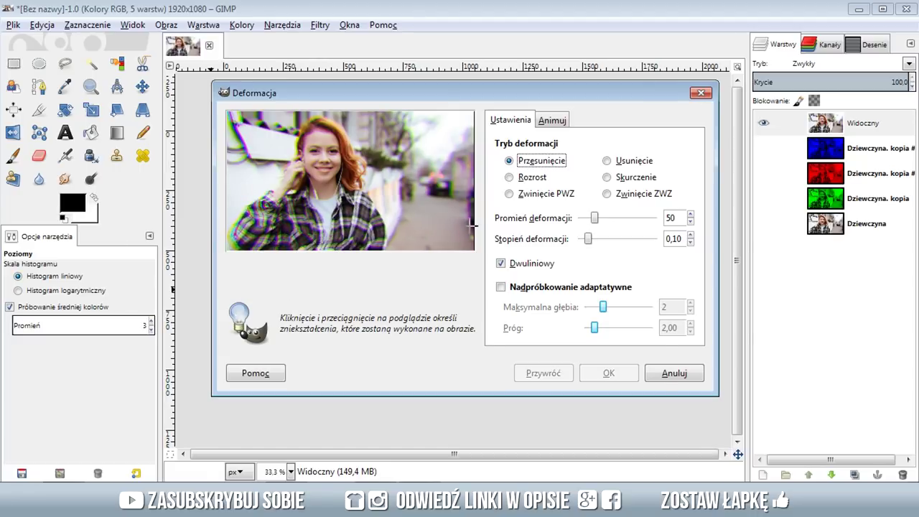
{"action": "left_click_drag", "start_coordinate": [473, 194], "coordinate": [164, 104]}
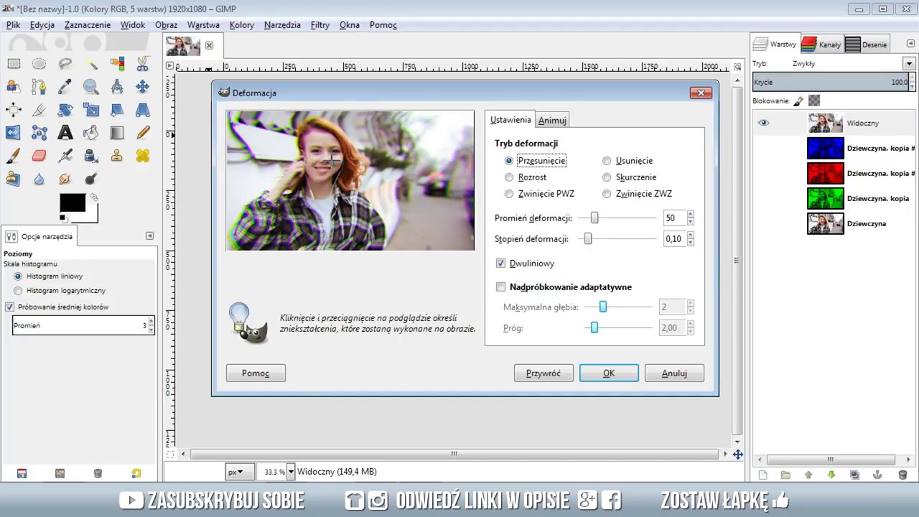
{"action": "left_click_drag", "start_coordinate": [356, 157], "coordinate": [327, 154]}
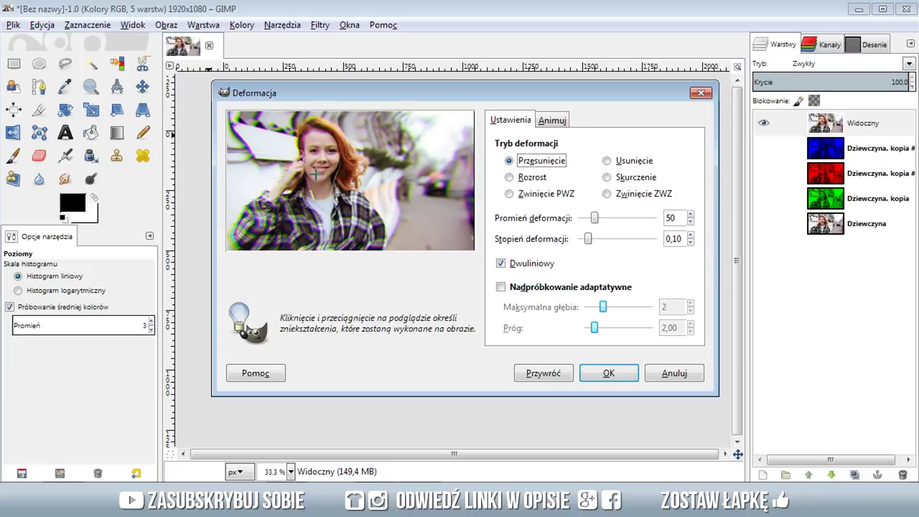
{"action": "mouse_move", "coordinate": [356, 153]}
{"action": "left_mouse_down"}
{"action": "mouse_move", "coordinate": [342, 163]}
{"action": "mouse_move", "coordinate": [302, 158]}
{"action": "left_mouse_up"}
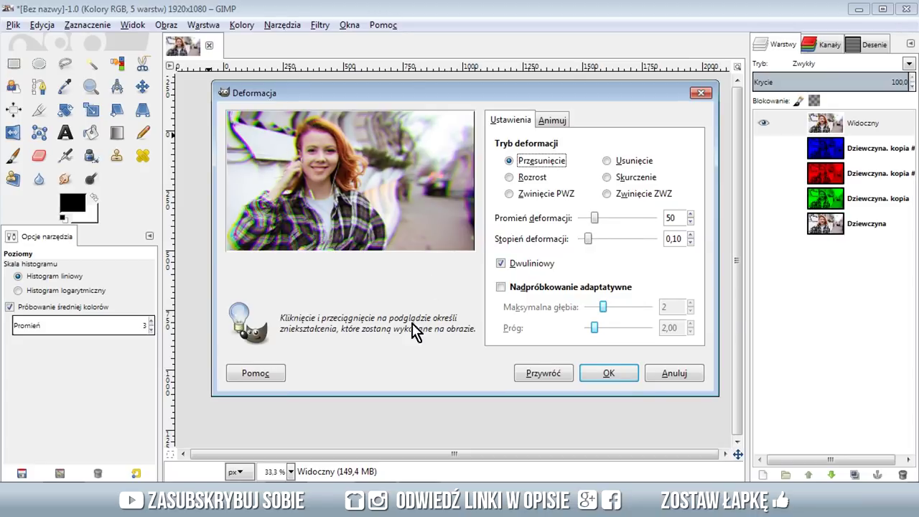
{"action": "left_click", "coordinate": [607, 373]}
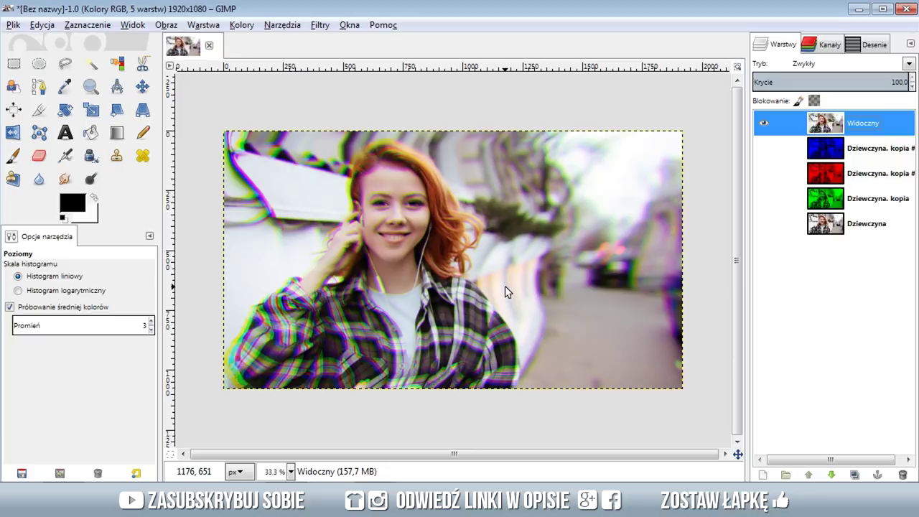
{"action": "left_click", "coordinate": [320, 24]}
{"action": "mouse_move", "coordinate": [338, 162]}
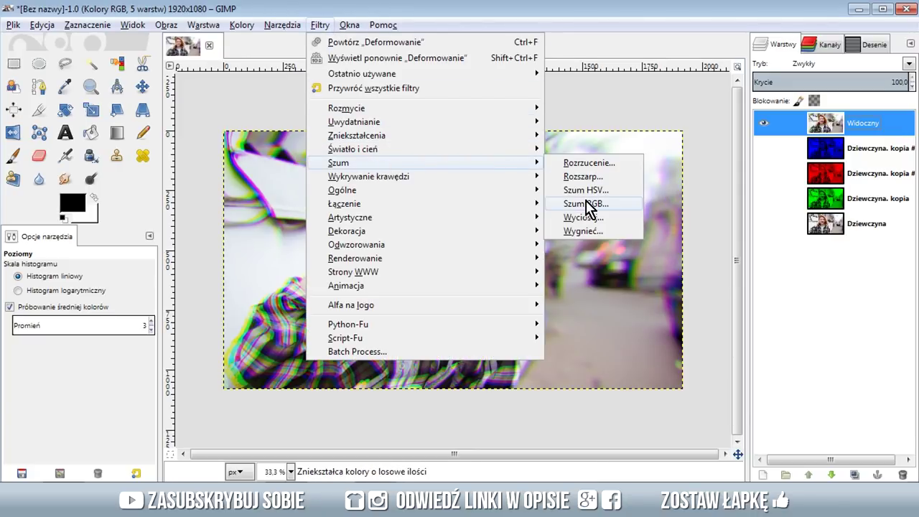
Add independent RGB noise at 0.10 per channel to the Widoczny layer.
{"action": "left_click", "coordinate": [586, 201]}
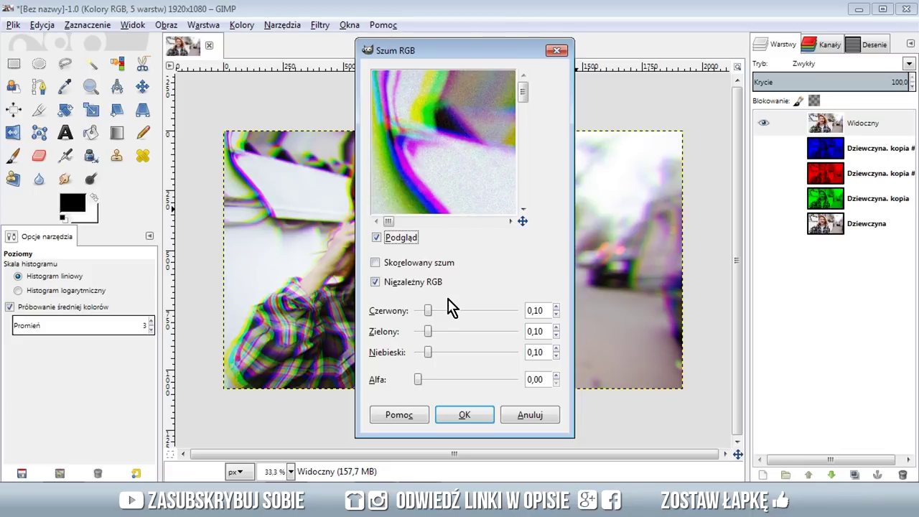
{"action": "key", "text": "Tab"}
{"action": "key", "text": "Tab"}
{"action": "left_click", "coordinate": [406, 286]}
{"action": "left_click_drag", "start_coordinate": [432, 316], "coordinate": [451, 316]}
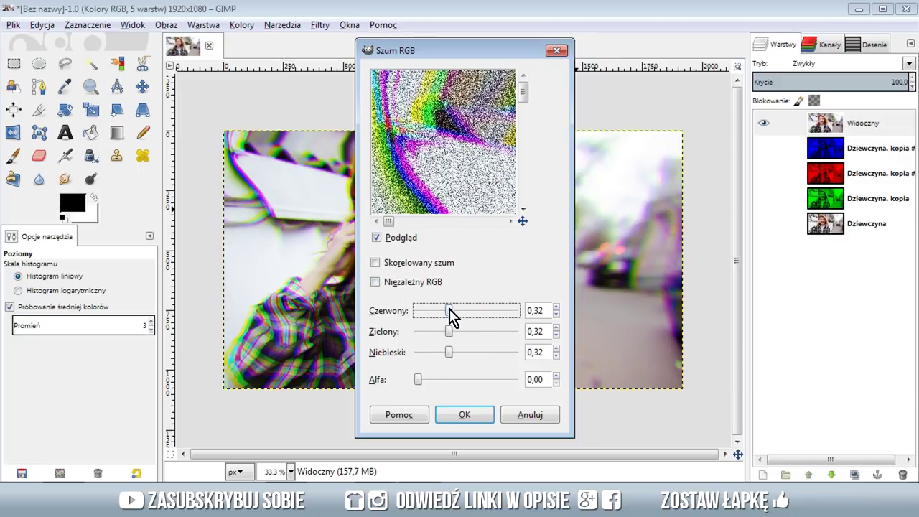
{"action": "mouse_move", "coordinate": [451, 316]}
{"action": "left_mouse_down"}
{"action": "mouse_move", "coordinate": [453, 331]}
{"action": "mouse_move", "coordinate": [429, 334]}
{"action": "left_mouse_up"}
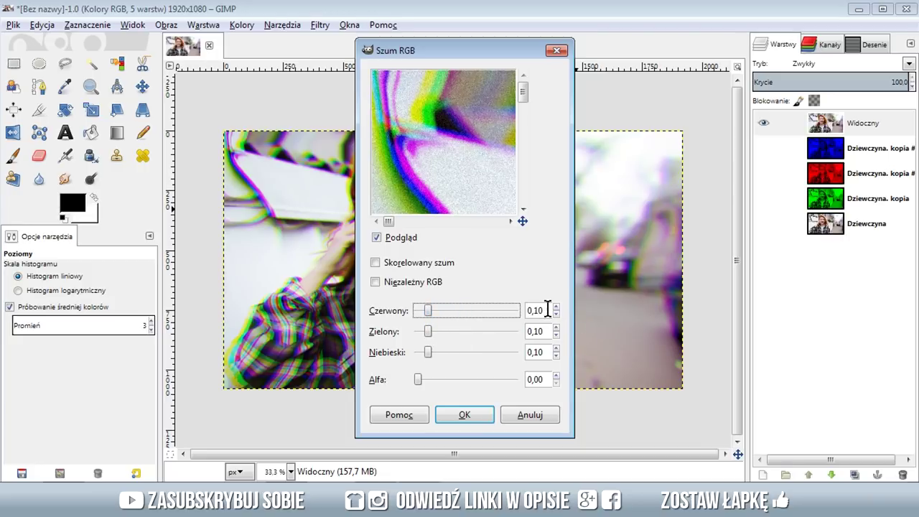
{"action": "left_click", "coordinate": [375, 282]}
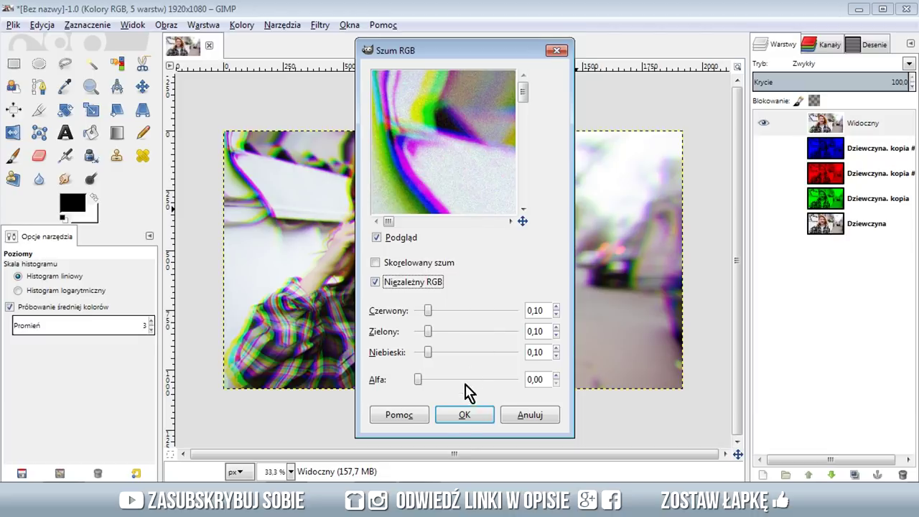
{"action": "left_click", "coordinate": [463, 415]}
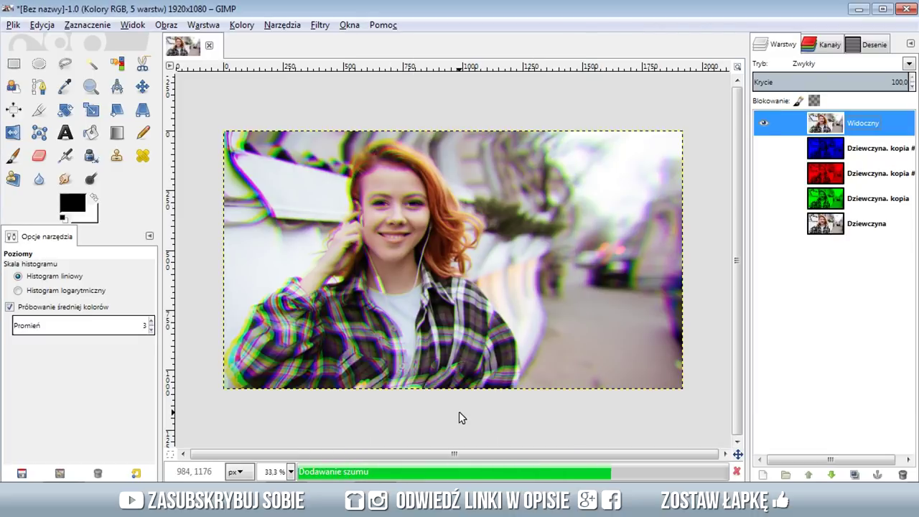
Scroll up and back down to inspect the grainy, colour-shifted photo.
{"action": "scroll", "coordinate": [340, 204], "scroll_direction": "up", "scroll_amount": 2}
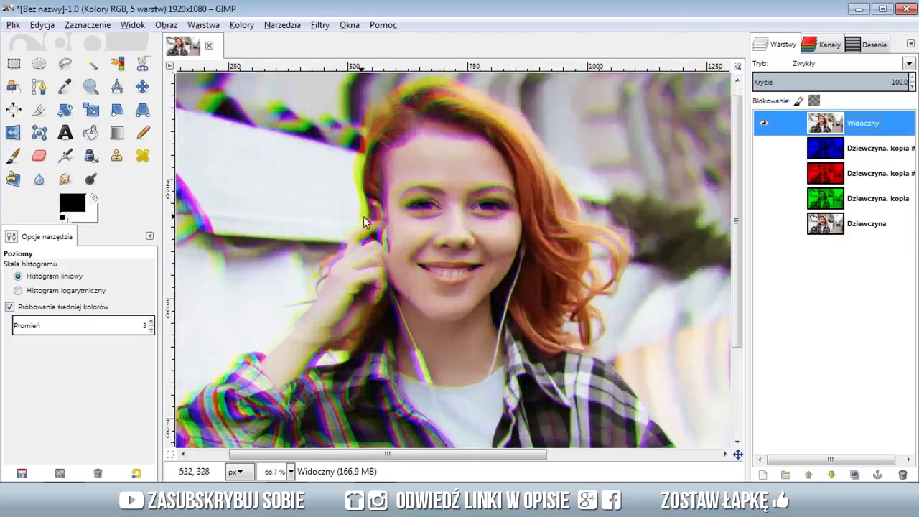
{"action": "scroll", "coordinate": [503, 244], "scroll_direction": "up", "scroll_amount": 1}
{"action": "scroll", "coordinate": [565, 271], "scroll_direction": "up", "scroll_amount": 1}
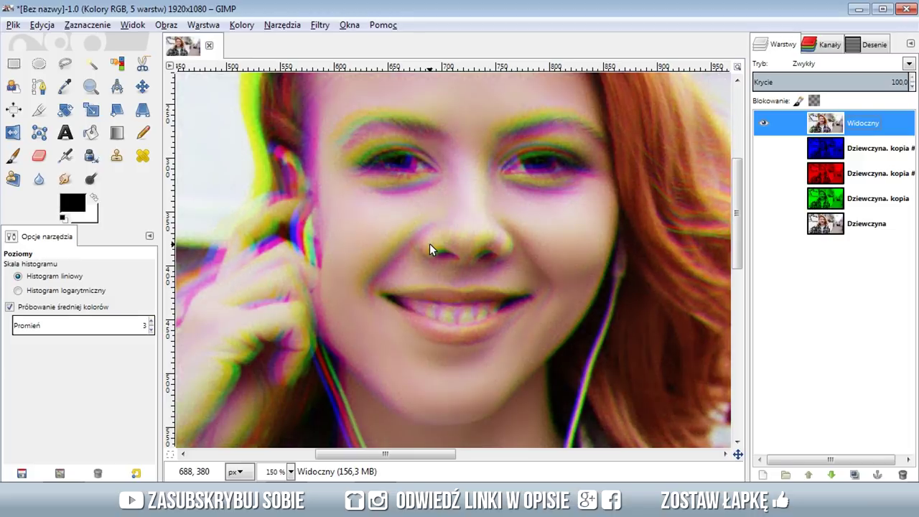
{"action": "scroll", "coordinate": [430, 244], "scroll_direction": "down", "scroll_amount": 1}
{"action": "scroll", "coordinate": [494, 250], "scroll_direction": "down", "scroll_amount": 1}
{"action": "scroll", "coordinate": [507, 257], "scroll_direction": "down", "scroll_amount": 1}
{"action": "scroll", "coordinate": [522, 262], "scroll_direction": "down", "scroll_amount": 1}
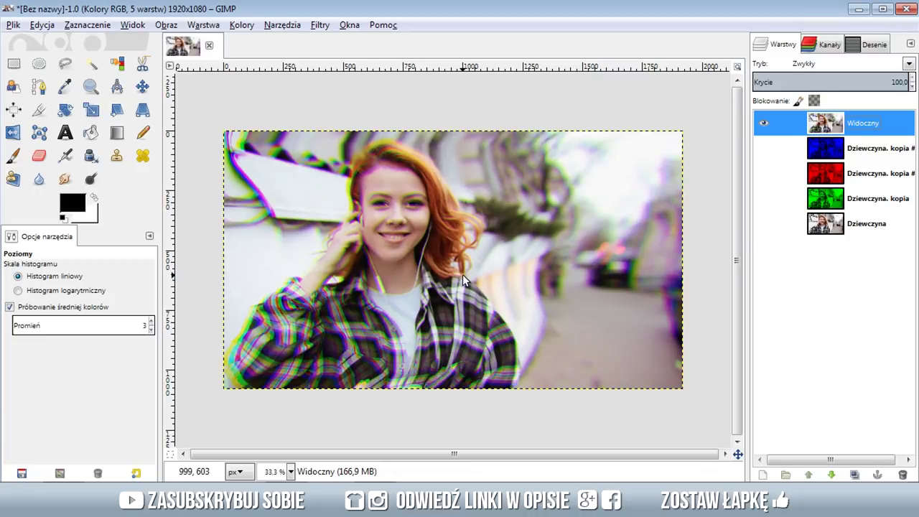
Brighten the Widoczny layer slightly by lifting the midtones in Curves.
{"action": "left_click", "coordinate": [242, 26]}
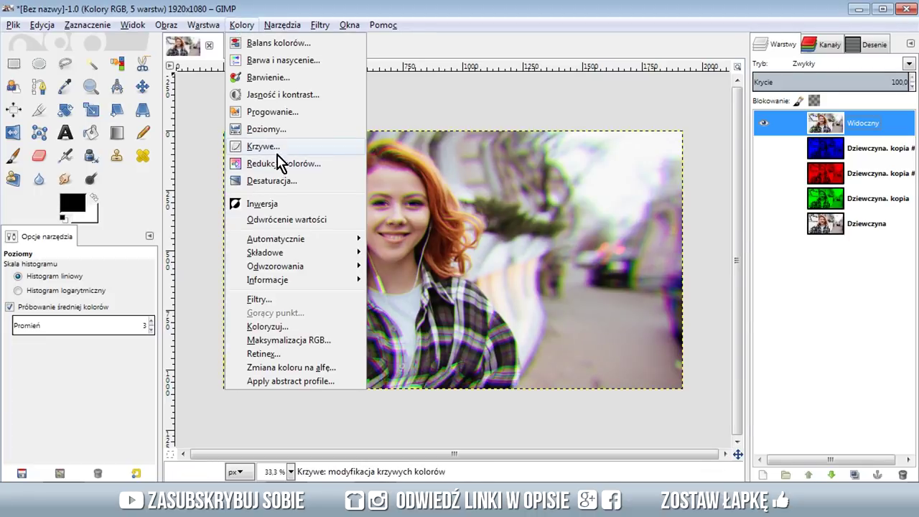
{"action": "left_click", "coordinate": [278, 146]}
{"action": "left_click_drag", "start_coordinate": [162, 231], "coordinate": [171, 232]}
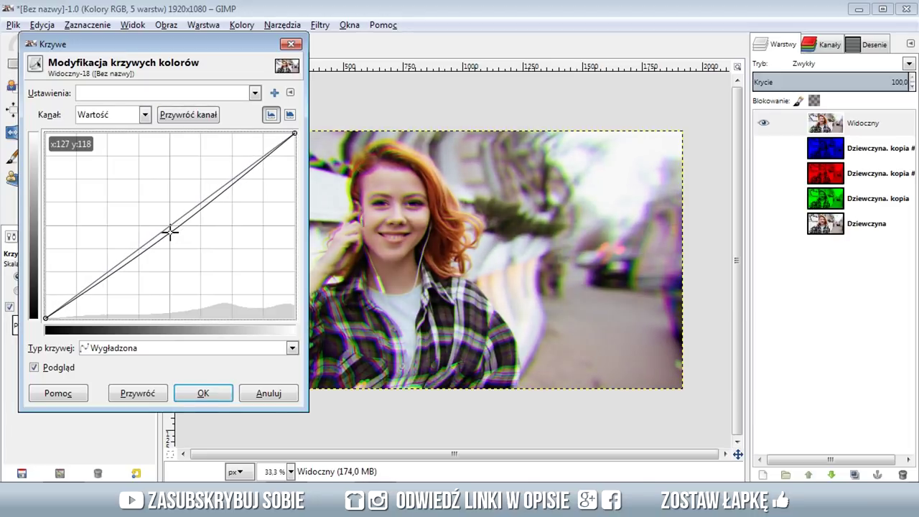
{"action": "left_click", "coordinate": [216, 395]}
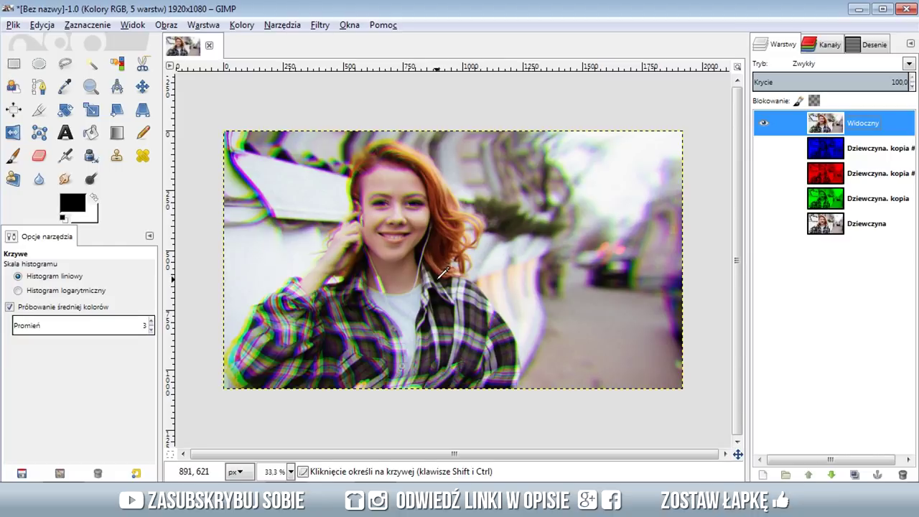
{"action": "left_click", "coordinate": [763, 475]}
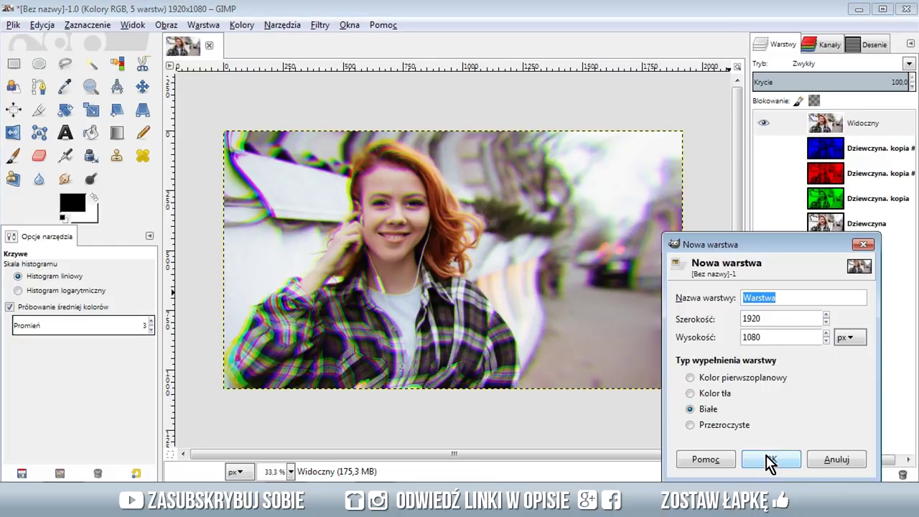
Add a new white layer, Warstwa, and fill it with the Stripes pattern.
{"action": "left_click", "coordinate": [770, 460]}
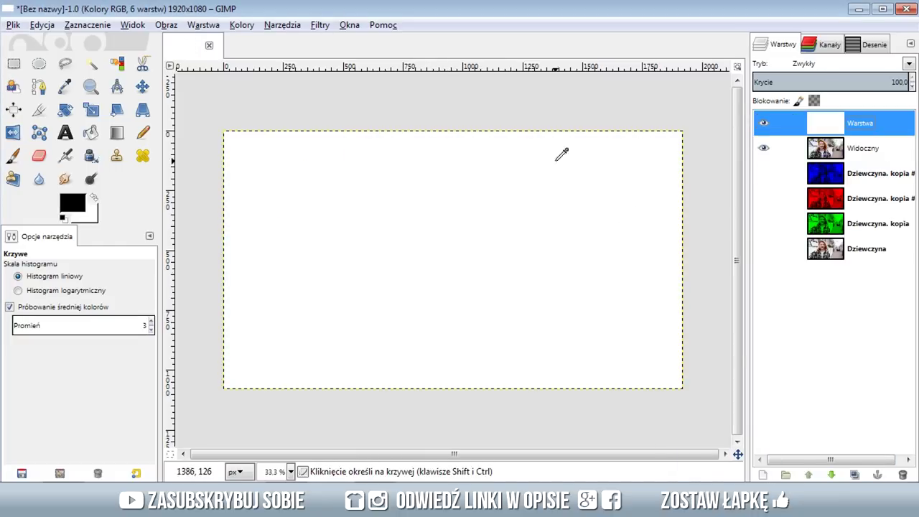
{"action": "left_click", "coordinate": [865, 49]}
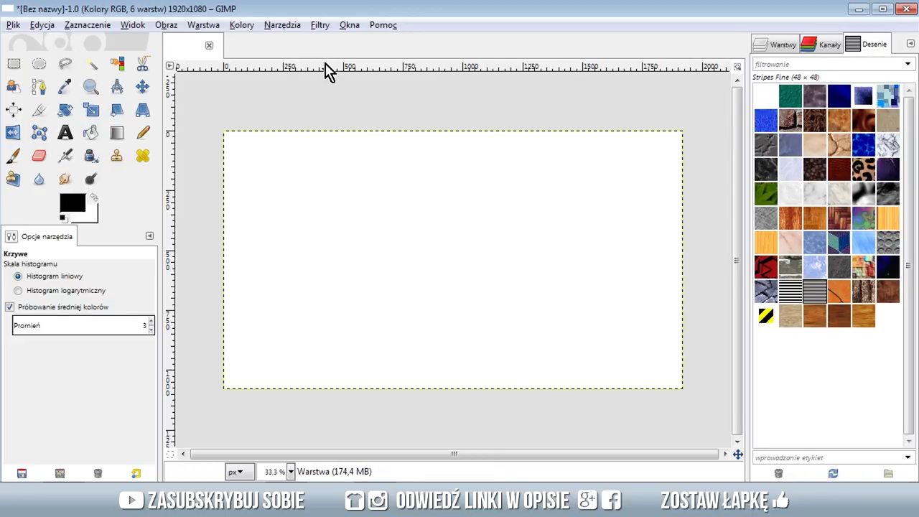
{"action": "left_click", "coordinate": [349, 24]}
{"action": "mouse_move", "coordinate": [408, 54]}
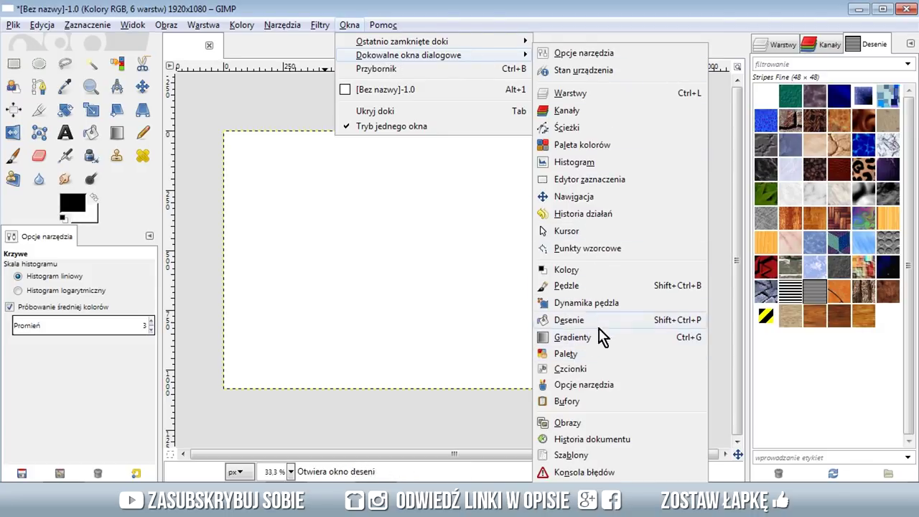
{"action": "left_click", "coordinate": [576, 320]}
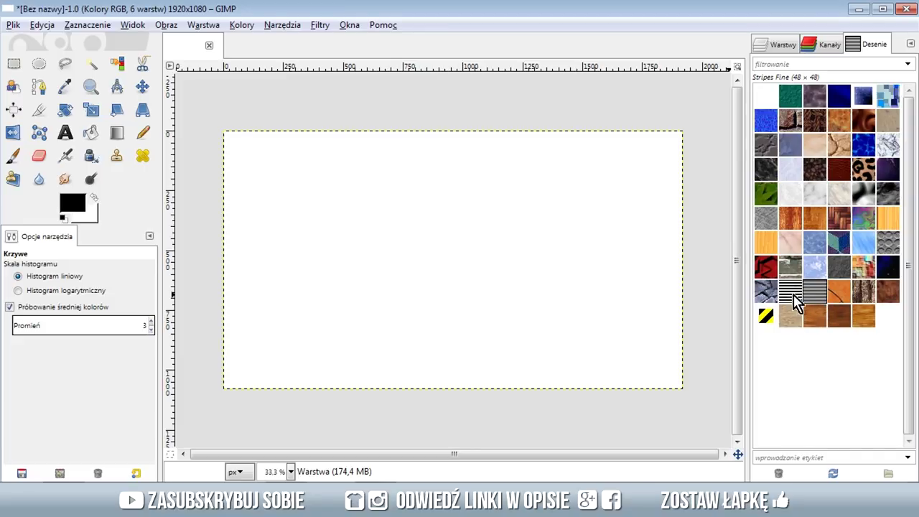
{"action": "left_click_drag", "start_coordinate": [791, 302], "coordinate": [477, 302]}
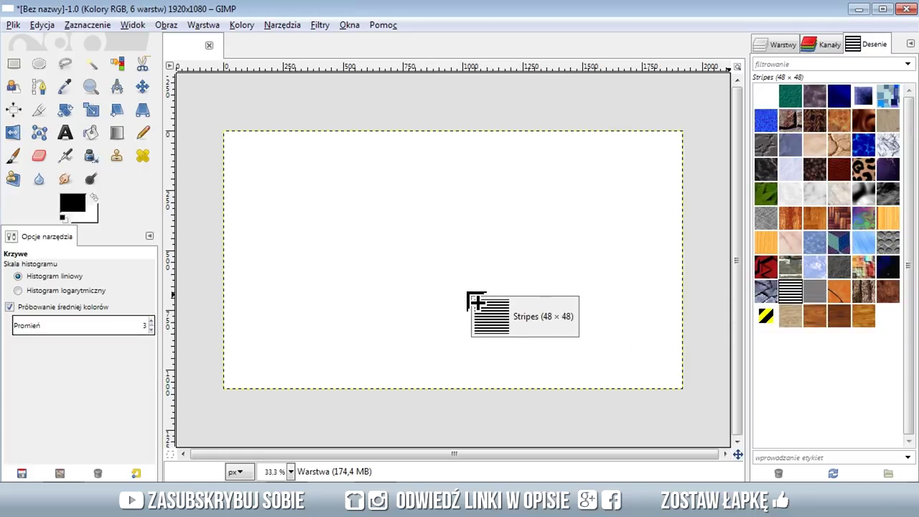
{"action": "left_click", "coordinate": [775, 45]}
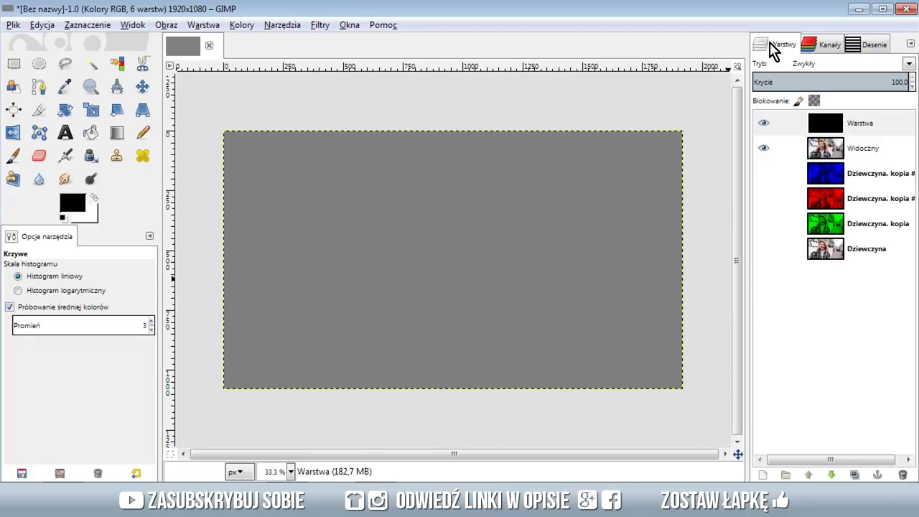
Select the Warstwa layer and enlarge it beyond the canvas with the Scale tool.
{"action": "left_click", "coordinate": [817, 125]}
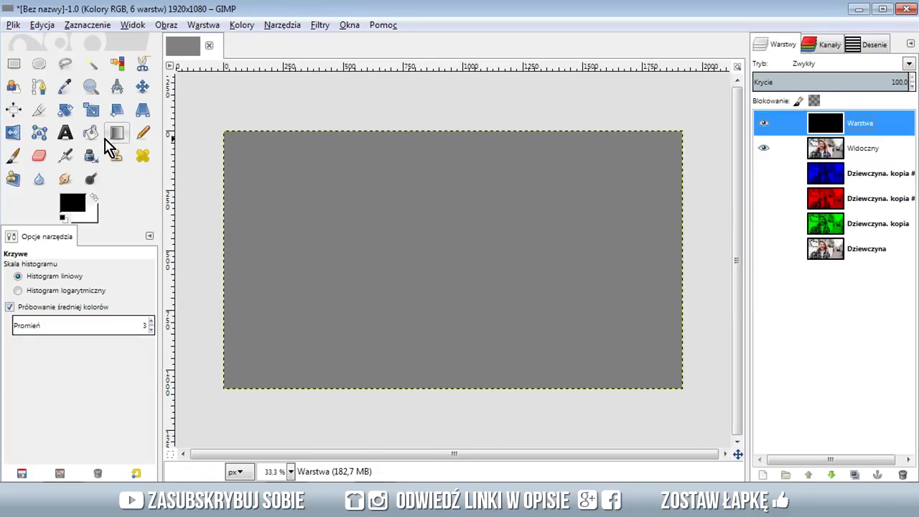
{"action": "scroll", "coordinate": [456, 241], "scroll_direction": "up", "scroll_amount": 3}
{"action": "scroll", "coordinate": [452, 242], "scroll_direction": "up", "scroll_amount": 1}
{"action": "scroll", "coordinate": [447, 243], "scroll_direction": "up", "scroll_amount": 1}
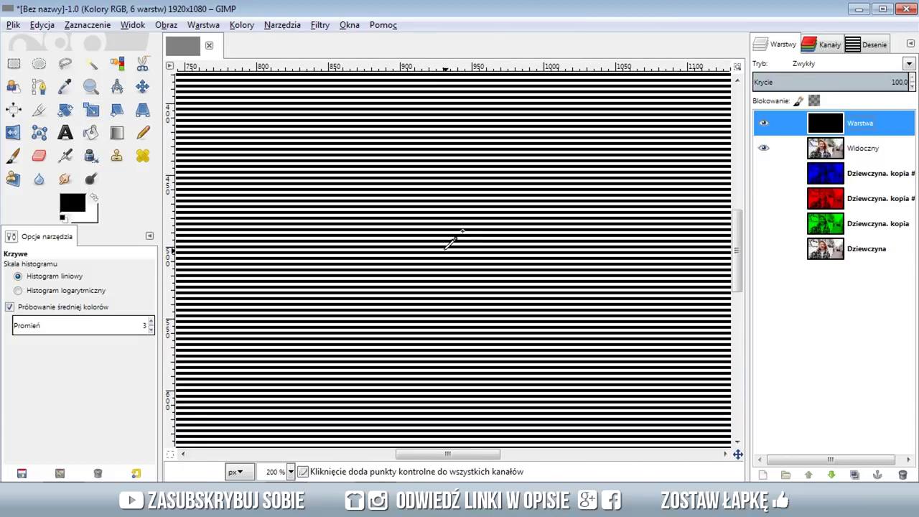
{"action": "scroll", "coordinate": [450, 242], "scroll_direction": "up", "scroll_amount": 1}
{"action": "scroll", "coordinate": [448, 242], "scroll_direction": "up", "scroll_amount": 3}
{"action": "scroll", "coordinate": [448, 244], "scroll_direction": "up", "scroll_amount": 3}
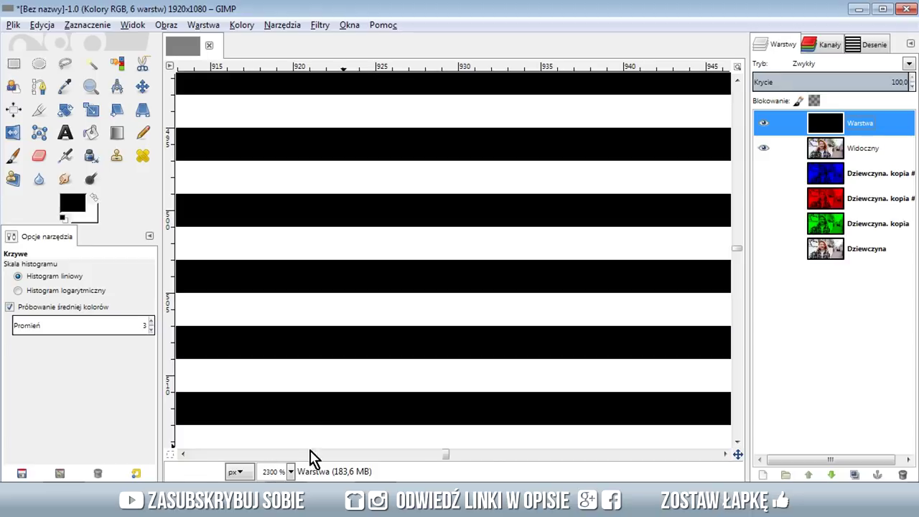
{"action": "scroll", "coordinate": [496, 219], "scroll_direction": "down", "scroll_amount": 6}
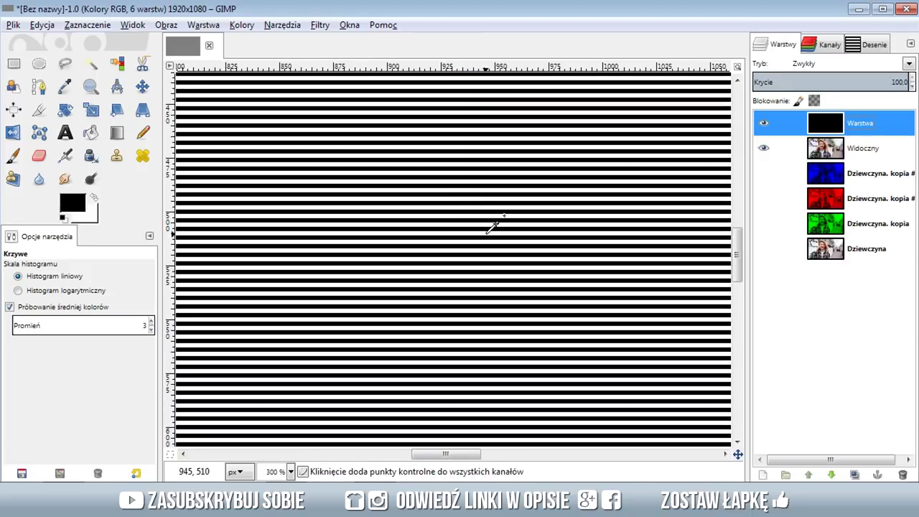
{"action": "scroll", "coordinate": [496, 219], "scroll_direction": "down", "scroll_amount": 6}
{"action": "scroll", "coordinate": [493, 219], "scroll_direction": "down", "scroll_amount": 4}
{"action": "left_click", "coordinate": [90, 110]}
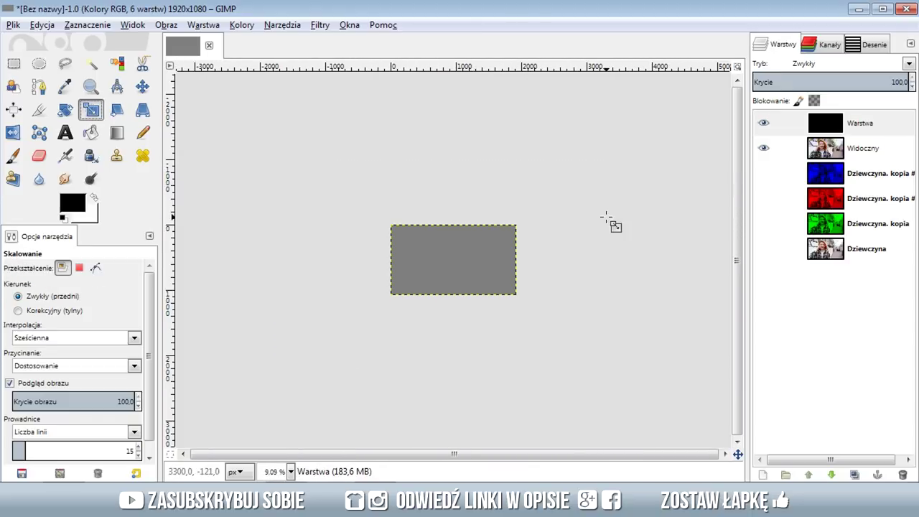
{"action": "left_click", "coordinate": [420, 244]}
{"action": "left_click_drag", "start_coordinate": [508, 287], "coordinate": [644, 370]}
{"action": "left_click", "coordinate": [701, 347]}
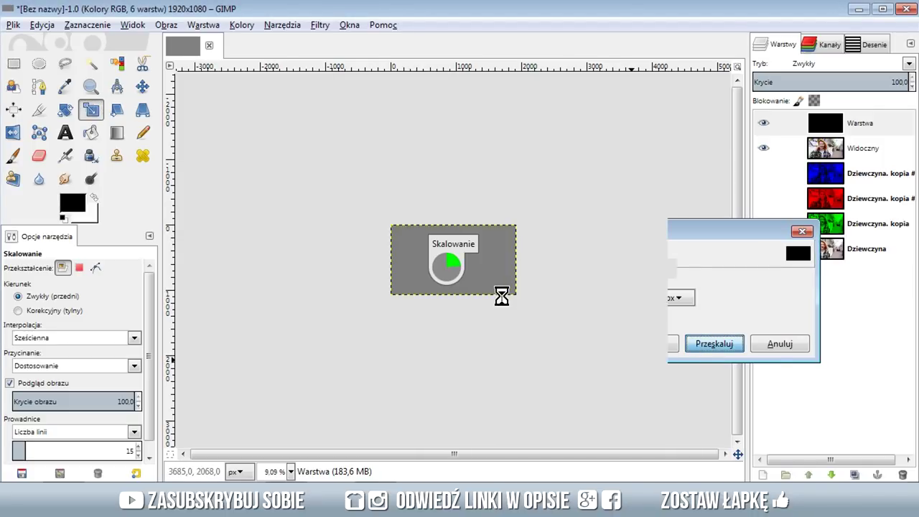
Fit the stripe layer back to image size, then rescale it to about 5088×2862.
{"action": "key", "text": "plus"}
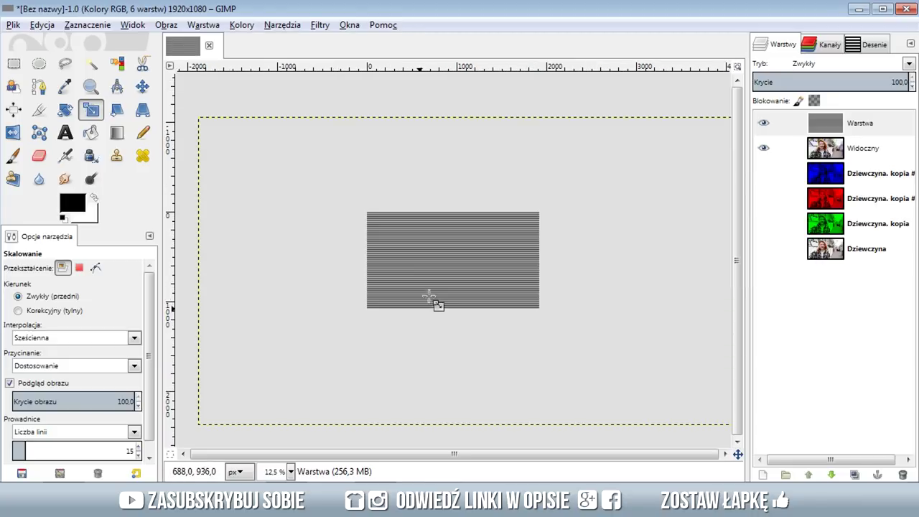
{"action": "key", "text": "plus"}
{"action": "key", "text": "plus"}
{"action": "key", "text": "plus"}
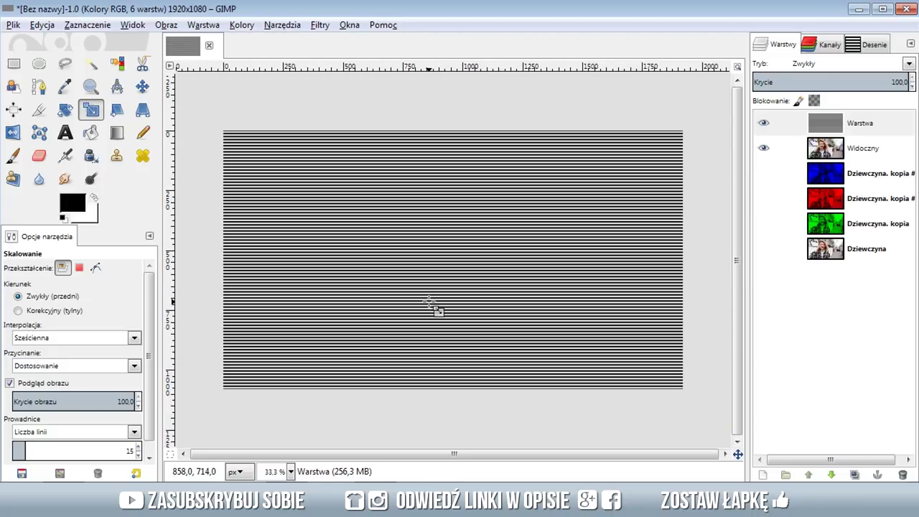
{"action": "key", "text": "minus"}
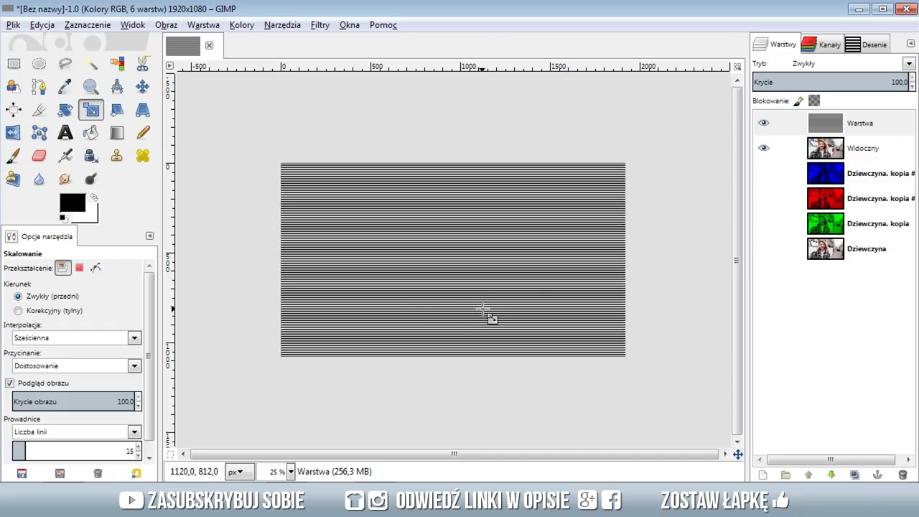
{"action": "key", "text": "minus"}
{"action": "key", "text": "minus"}
{"action": "key", "text": "minus"}
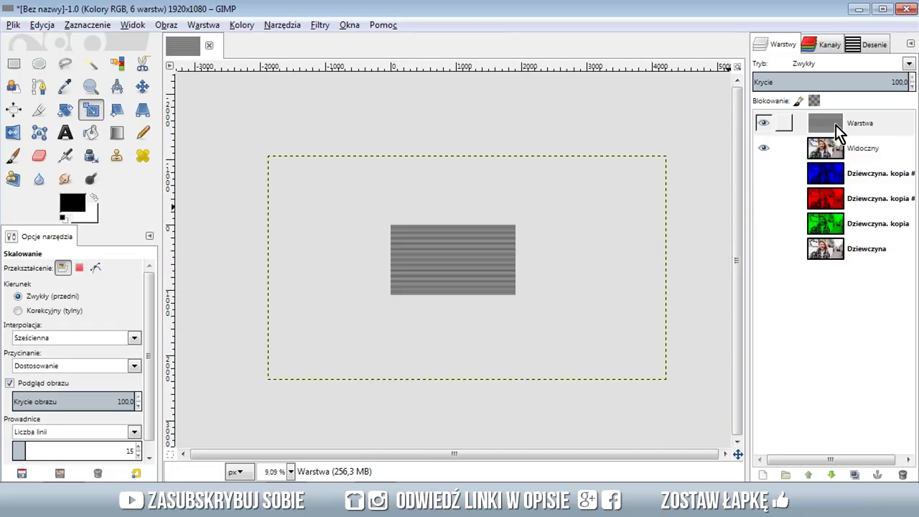
{"action": "right_click", "coordinate": [833, 125]}
{"action": "left_click", "coordinate": [764, 128]}
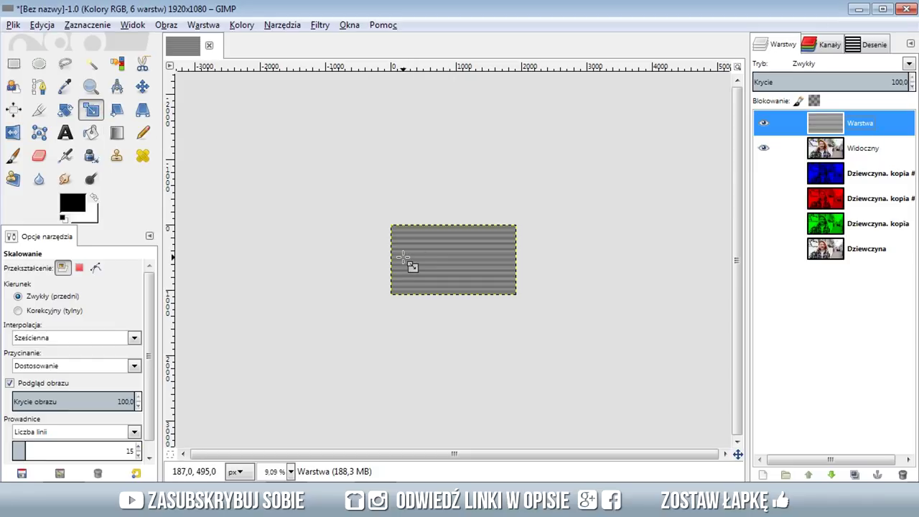
{"action": "mouse_move", "coordinate": [406, 250]}
{"action": "left_mouse_down"}
{"action": "mouse_move", "coordinate": [338, 191]}
{"action": "mouse_move", "coordinate": [567, 327]}
{"action": "left_mouse_up"}
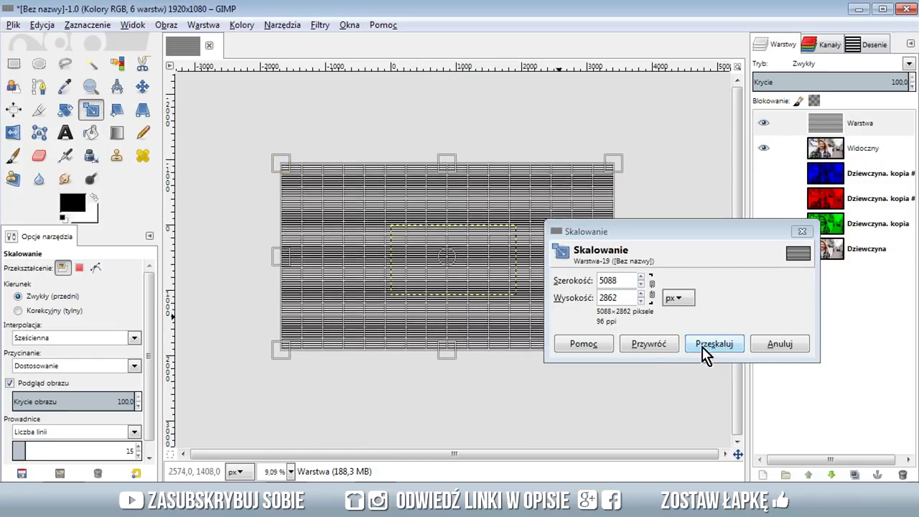
{"action": "left_click", "coordinate": [715, 343]}
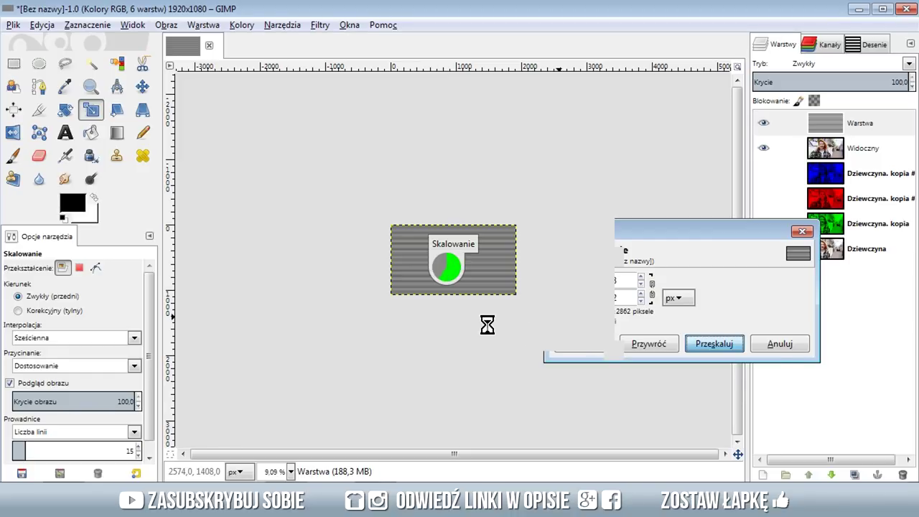
Rescale the stripe layer to 2532×1424 so it extends past the image edges.
{"action": "key", "text": "plus"}
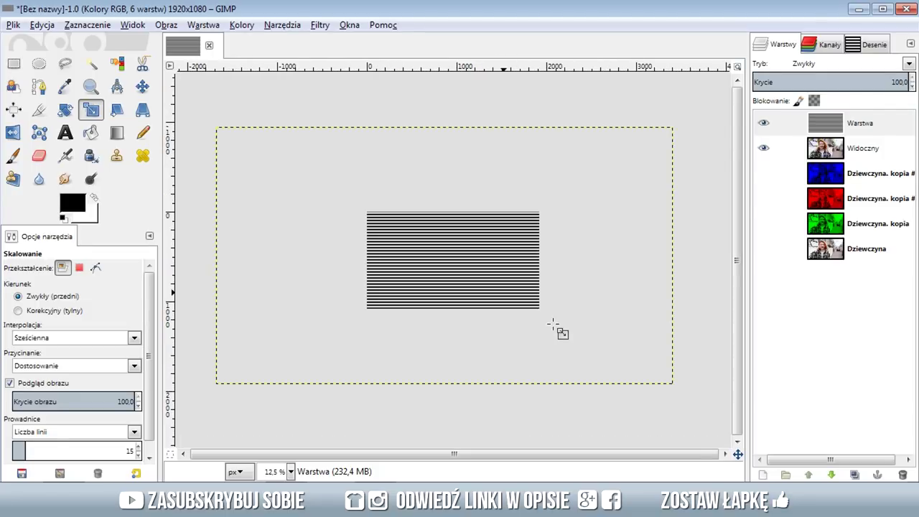
{"action": "right_click", "coordinate": [830, 123]}
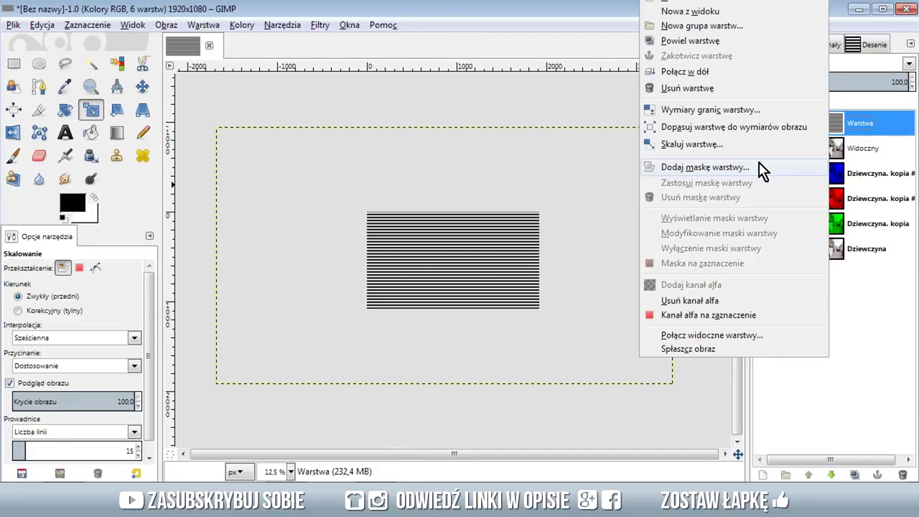
{"action": "left_click", "coordinate": [727, 125]}
{"action": "left_click_drag", "start_coordinate": [531, 305], "coordinate": [571, 327]}
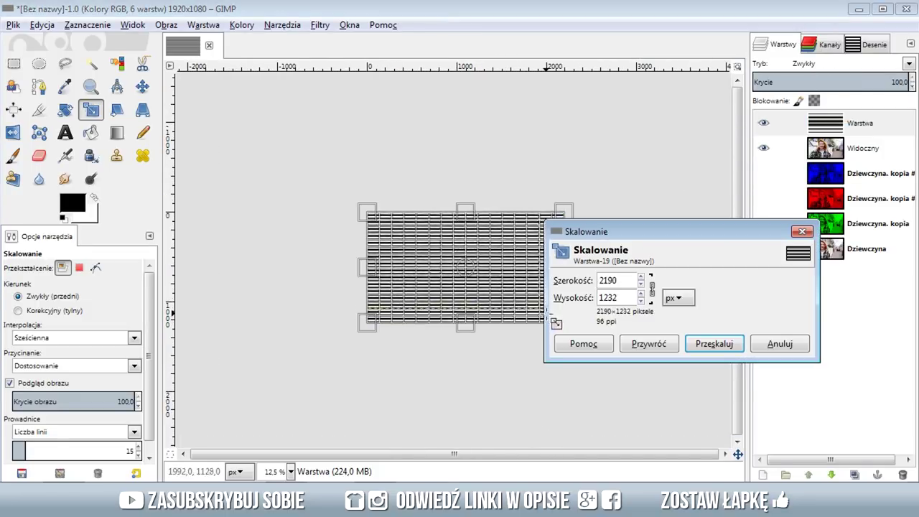
{"action": "left_click_drag", "start_coordinate": [359, 230], "coordinate": [344, 199]}
{"action": "left_click", "coordinate": [714, 343]}
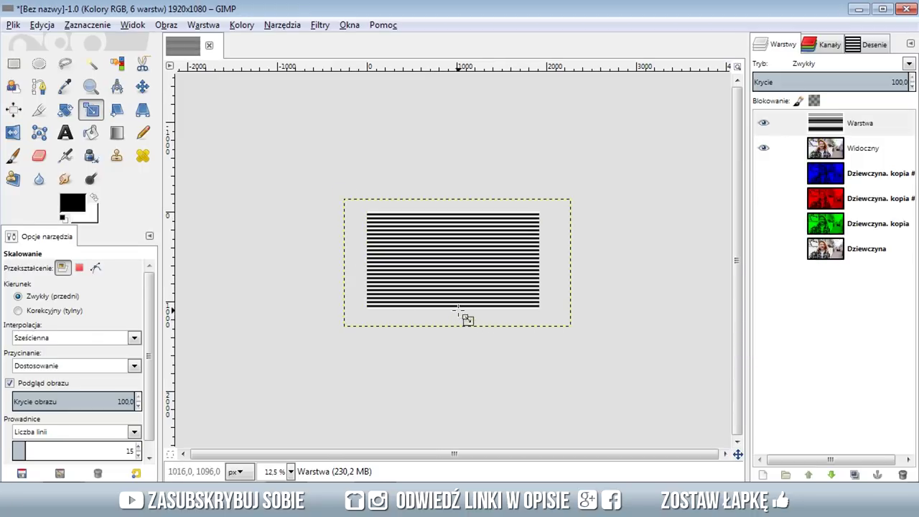
{"action": "scroll", "coordinate": [454, 312], "scroll_direction": "up", "scroll_amount": 1}
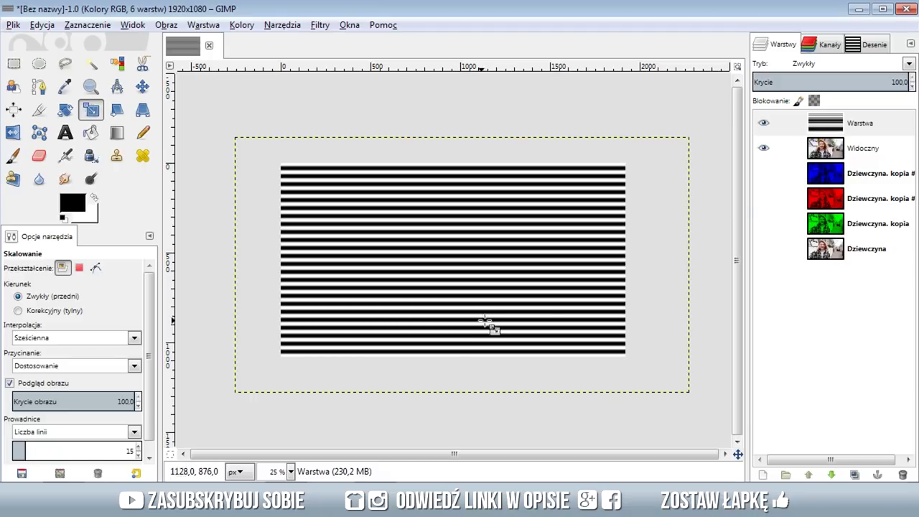
{"action": "left_click", "coordinate": [854, 132]}
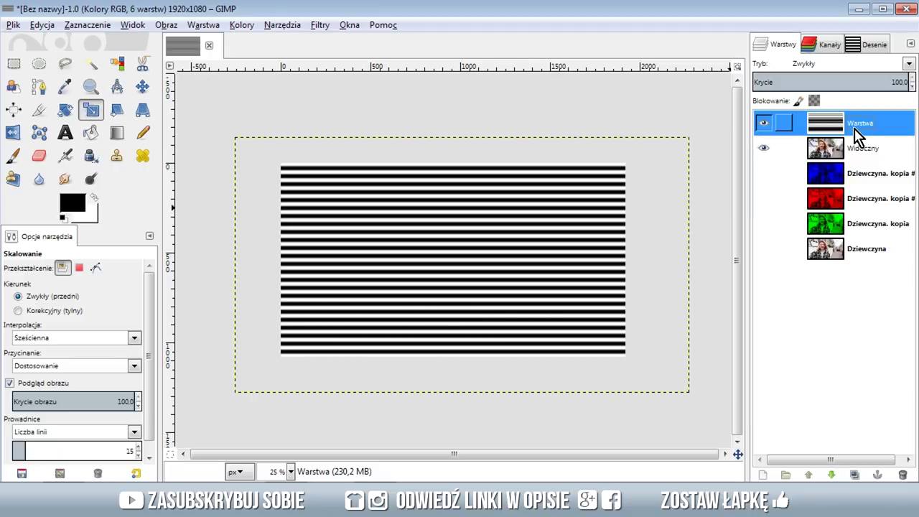
Set Warstwa to Dzielenie (Divide) mode at 12.4 opacity and toggle its visibility to compare.
{"action": "left_click", "coordinate": [816, 64]}
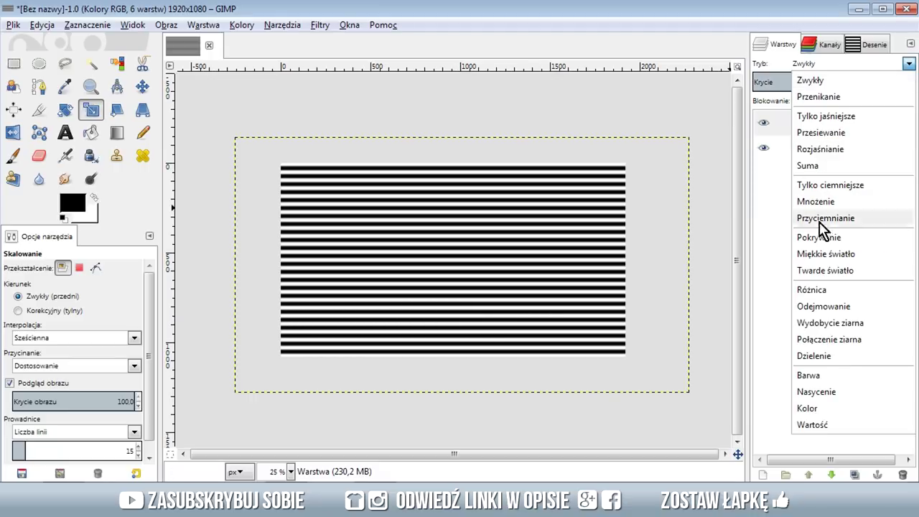
{"action": "left_click", "coordinate": [836, 355]}
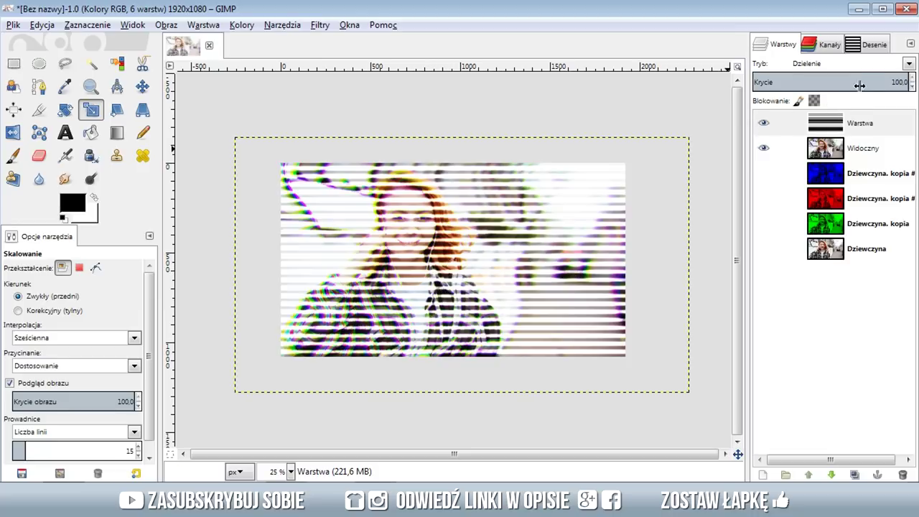
{"action": "left_click_drag", "start_coordinate": [793, 77], "coordinate": [765, 80]}
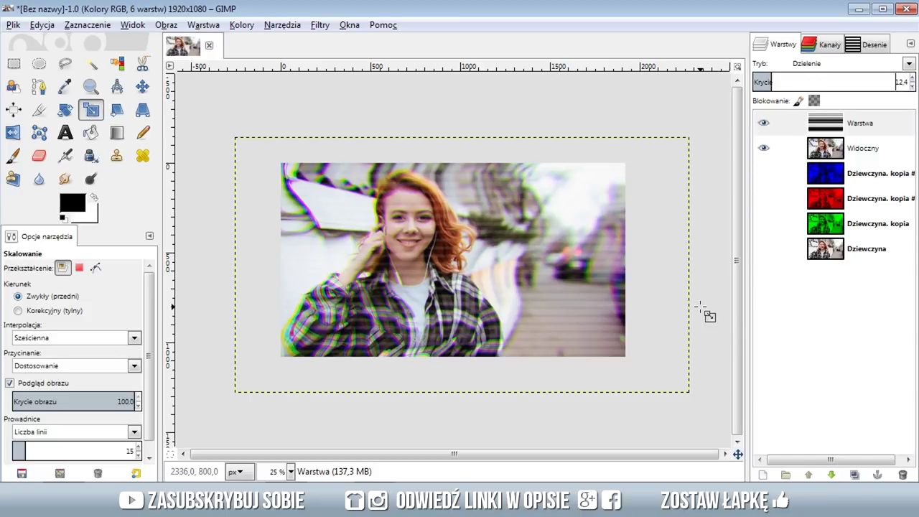
{"action": "scroll", "coordinate": [396, 288], "scroll_direction": "up", "scroll_amount": 2}
{"action": "scroll", "coordinate": [390, 273], "scroll_direction": "up", "scroll_amount": 1}
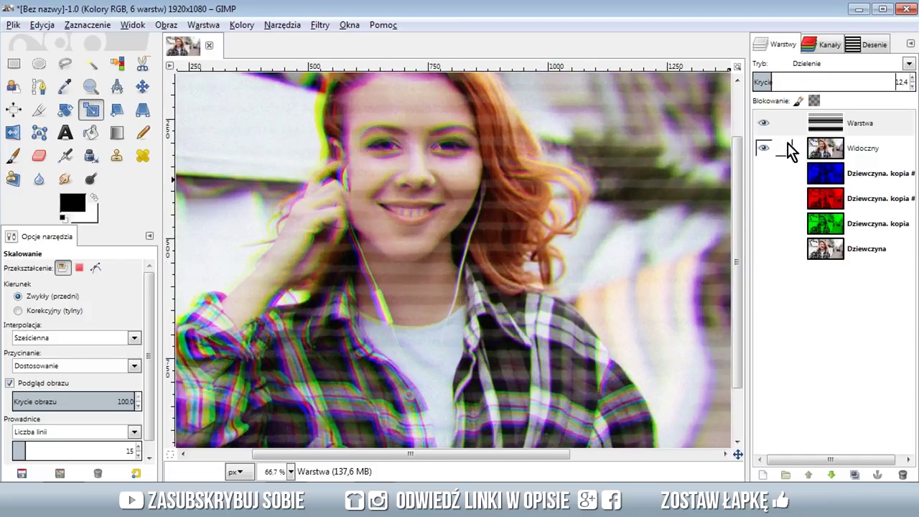
{"action": "left_click", "coordinate": [765, 124]}
{"action": "left_click", "coordinate": [767, 130]}
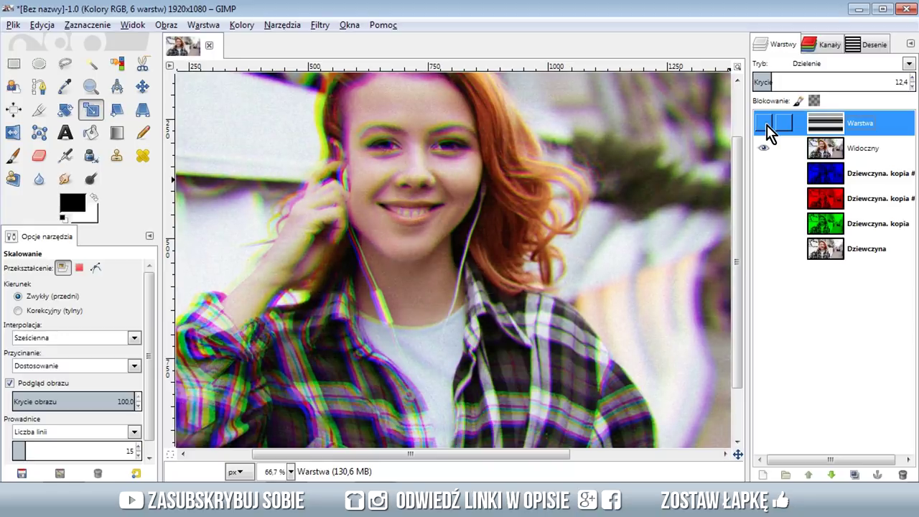
{"action": "scroll", "coordinate": [566, 293], "scroll_direction": "down", "scroll_amount": 1}
{"action": "scroll", "coordinate": [567, 294], "scroll_direction": "down", "scroll_amount": 1}
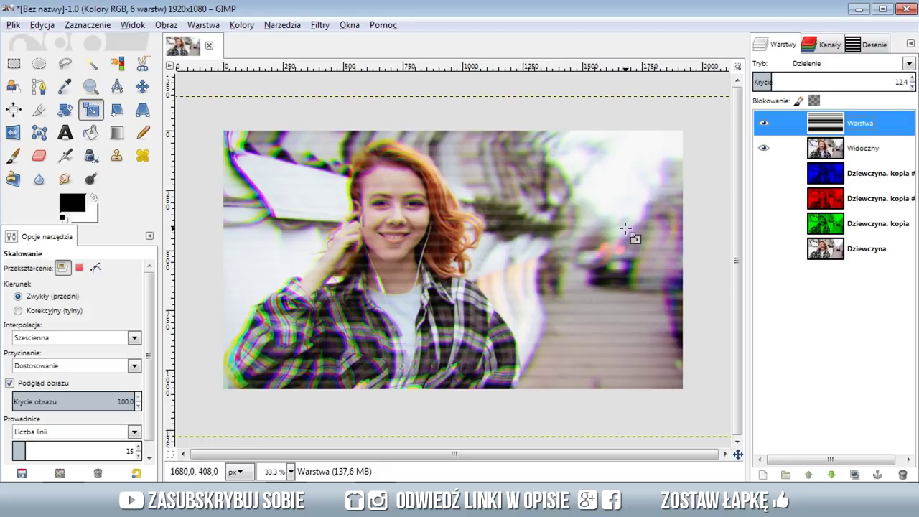
{"action": "left_click", "coordinate": [320, 26]}
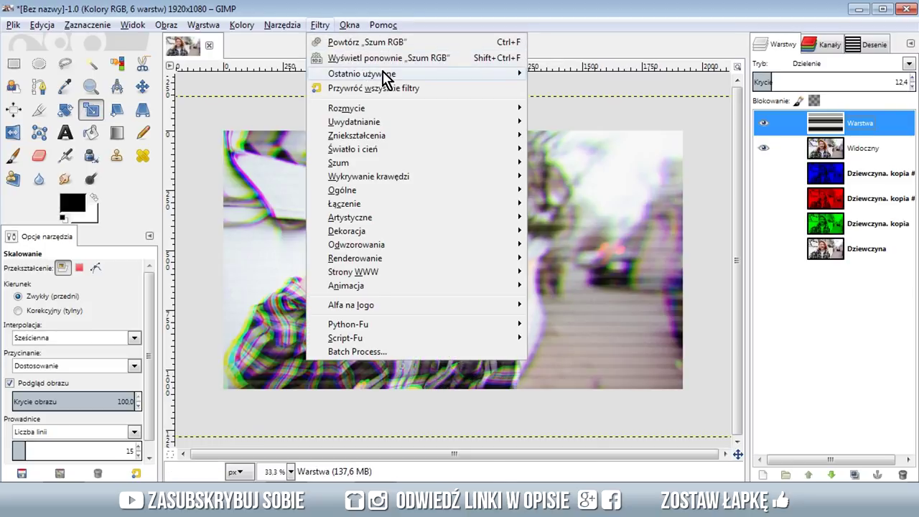
{"action": "mouse_move", "coordinate": [388, 74]}
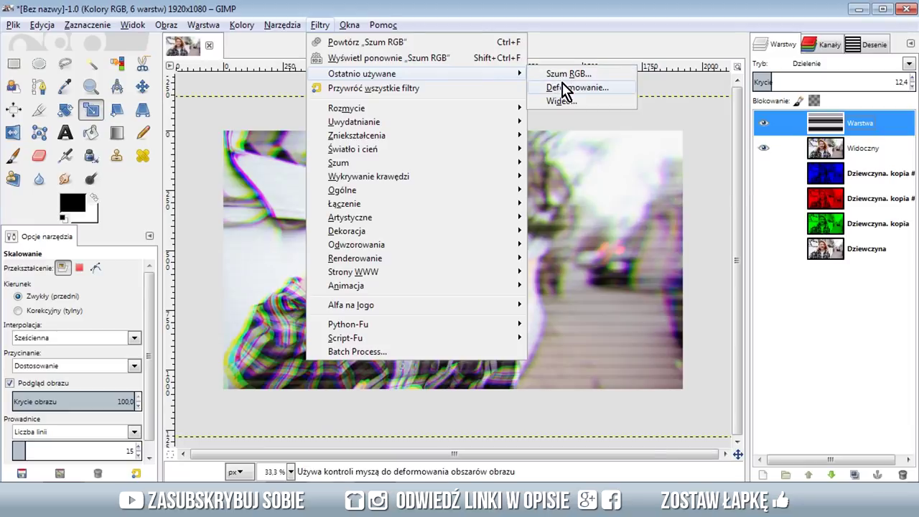
Warp the overlay's straight stripes into wavy curves with the Deformowanie filter.
{"action": "left_click", "coordinate": [565, 89]}
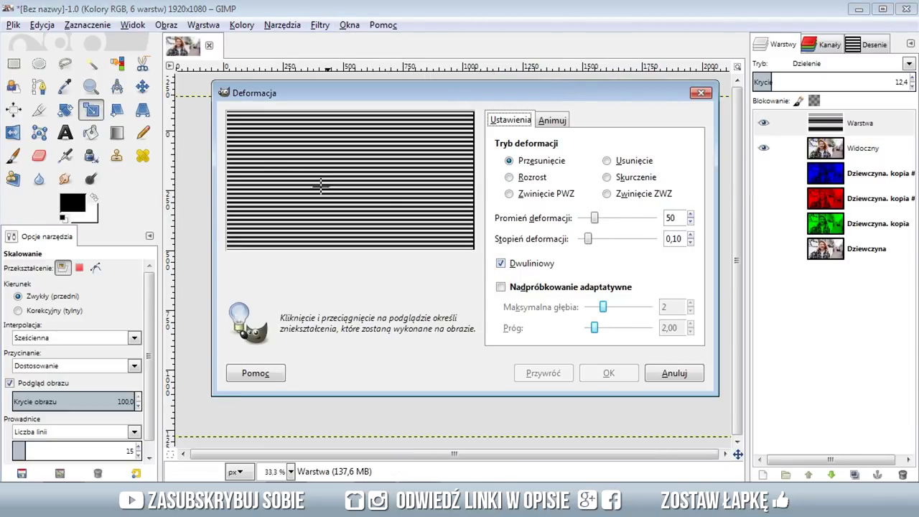
{"action": "left_click_drag", "start_coordinate": [245, 242], "coordinate": [367, 226]}
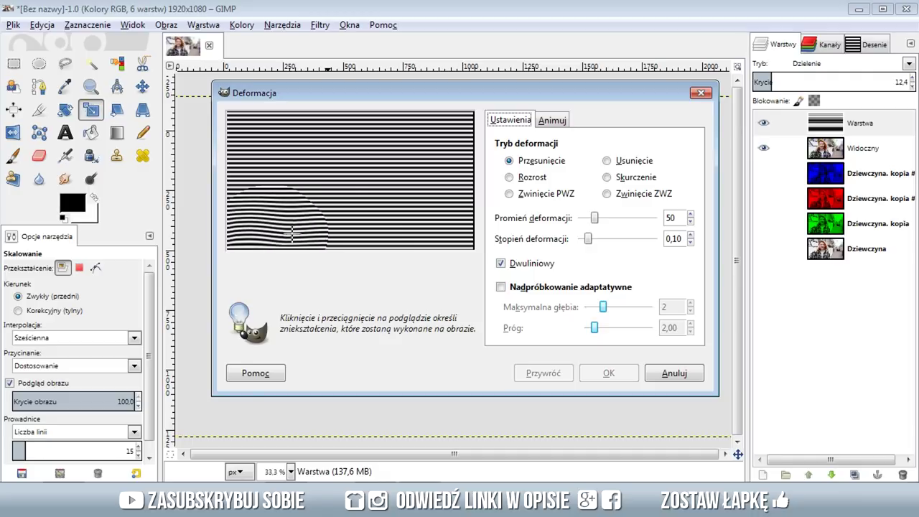
{"action": "mouse_move", "coordinate": [479, 199]}
{"action": "left_mouse_down"}
{"action": "mouse_move", "coordinate": [479, 139]}
{"action": "mouse_move", "coordinate": [284, 214]}
{"action": "mouse_move", "coordinate": [357, 188]}
{"action": "mouse_move", "coordinate": [378, 124]}
{"action": "mouse_move", "coordinate": [332, 201]}
{"action": "mouse_move", "coordinate": [379, 133]}
{"action": "mouse_move", "coordinate": [256, 190]}
{"action": "mouse_move", "coordinate": [318, 98]}
{"action": "left_mouse_up"}
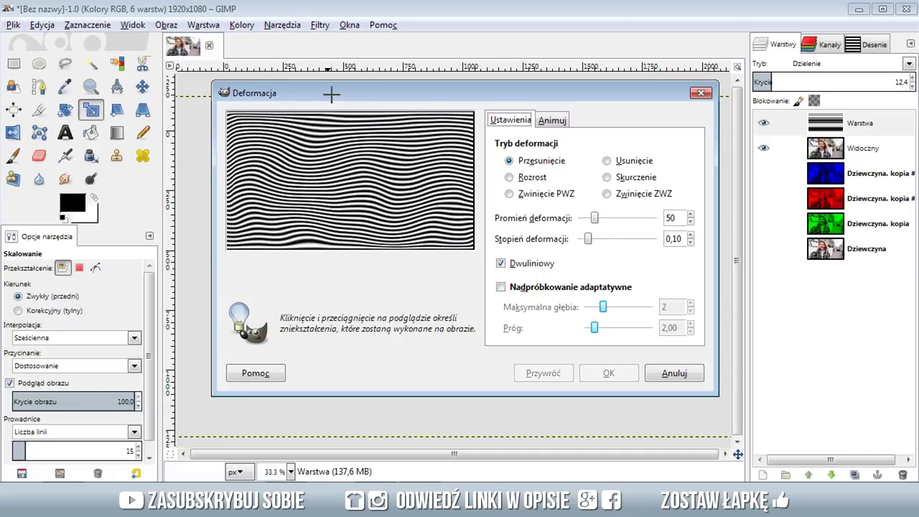
{"action": "left_click", "coordinate": [609, 372]}
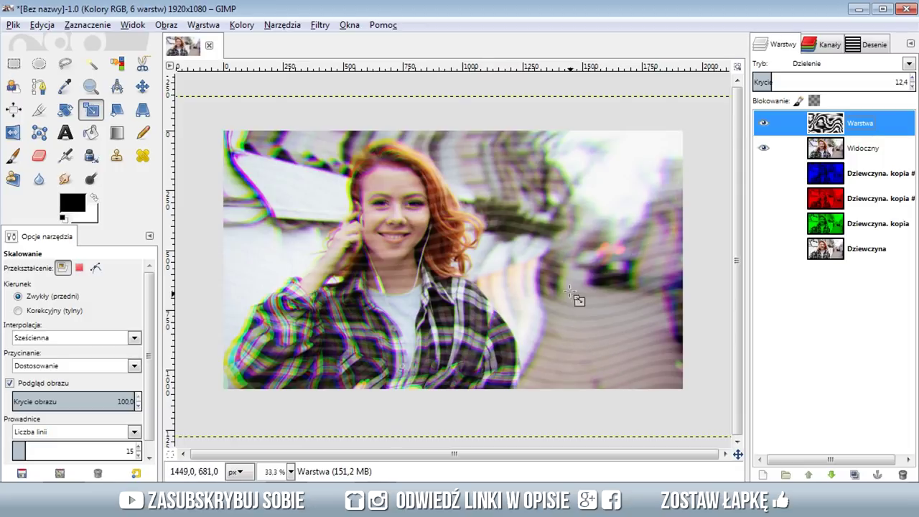
{"action": "left_click", "coordinate": [866, 46]}
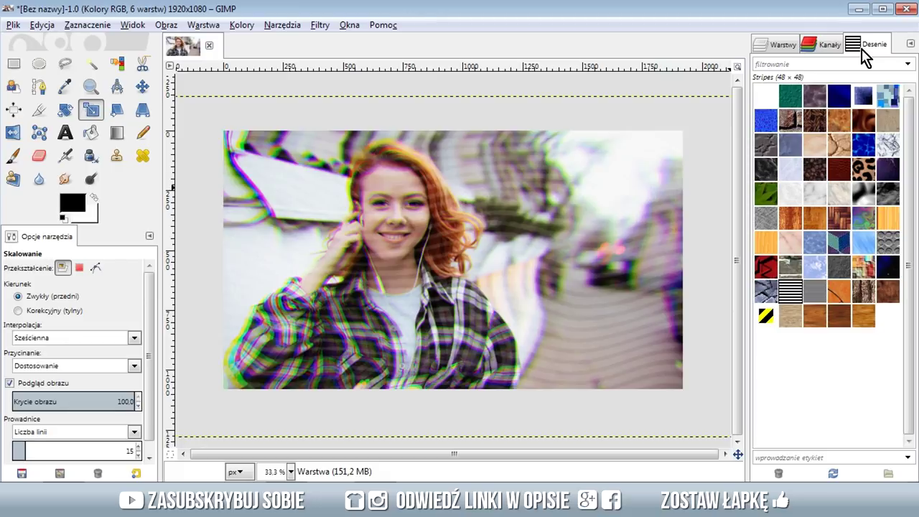
Fill the overlay with the Stripes Fine pattern and zoom in to inspect the finer lines.
{"action": "left_click", "coordinate": [820, 296]}
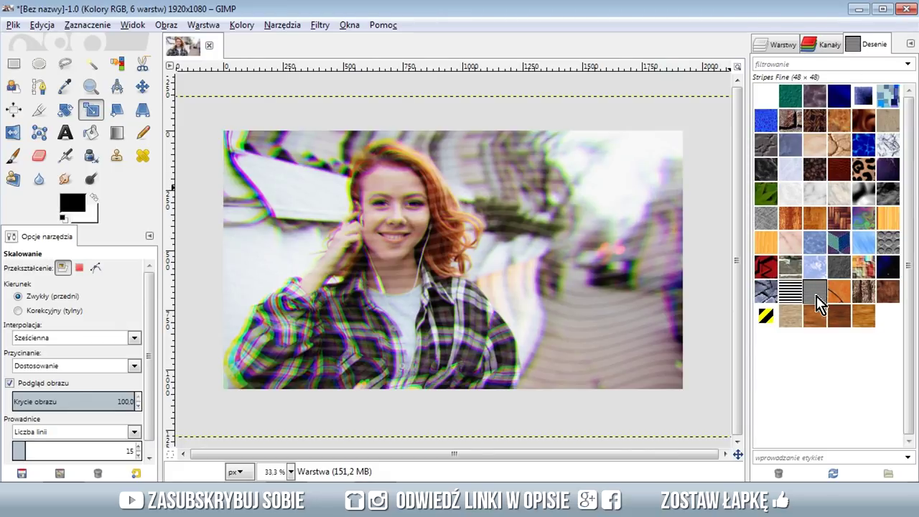
{"action": "left_click_drag", "start_coordinate": [820, 296], "coordinate": [682, 309]}
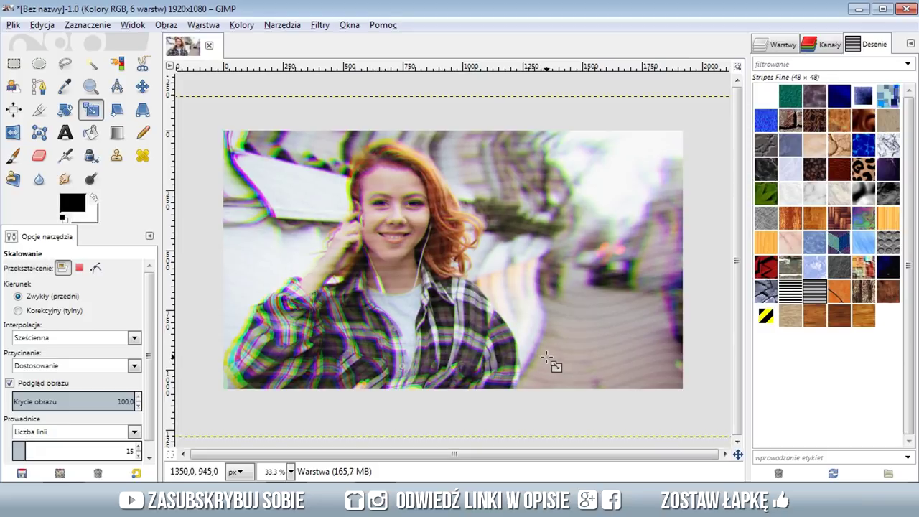
{"action": "left_click", "coordinate": [777, 47]}
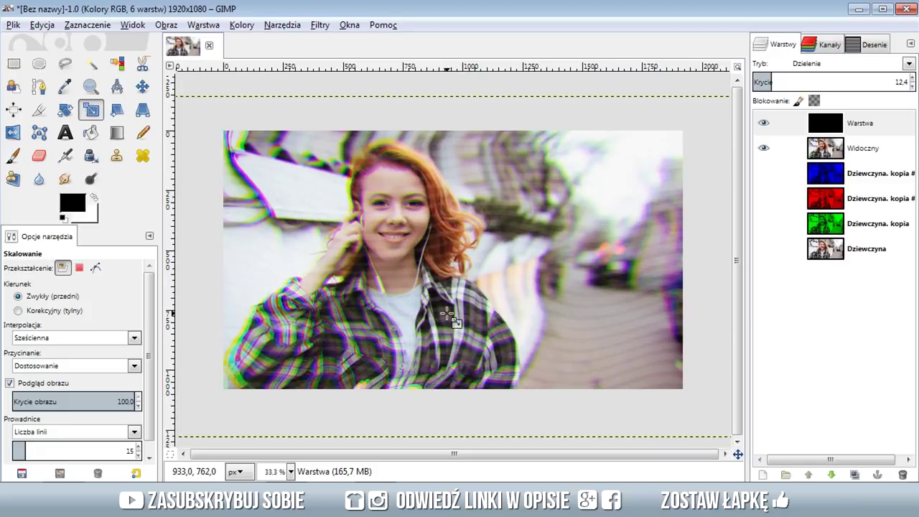
{"action": "scroll", "coordinate": [363, 282], "scroll_direction": "up", "scroll_amount": 1}
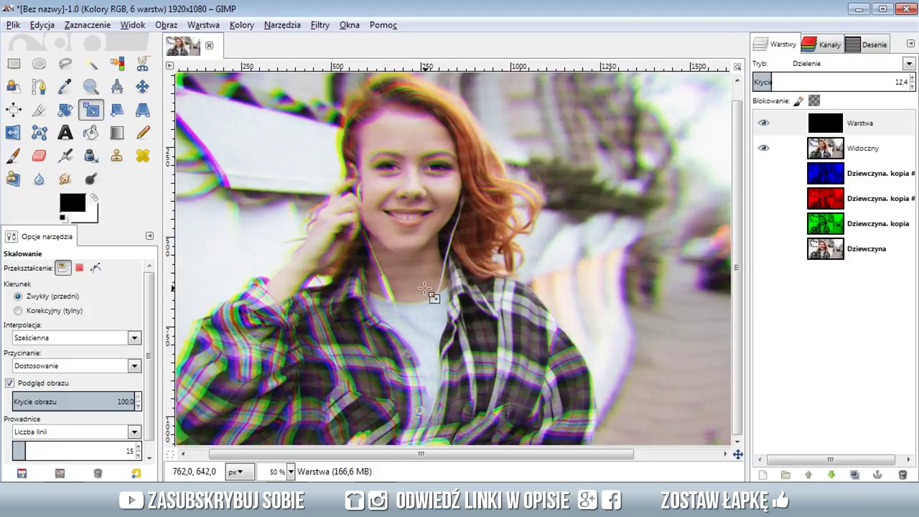
{"action": "scroll", "coordinate": [425, 288], "scroll_direction": "up", "scroll_amount": 2}
{"action": "scroll", "coordinate": [435, 255], "scroll_direction": "up", "scroll_amount": 2}
{"action": "scroll", "coordinate": [448, 228], "scroll_direction": "up", "scroll_amount": 1}
{"action": "scroll", "coordinate": [423, 225], "scroll_direction": "up", "scroll_amount": 1}
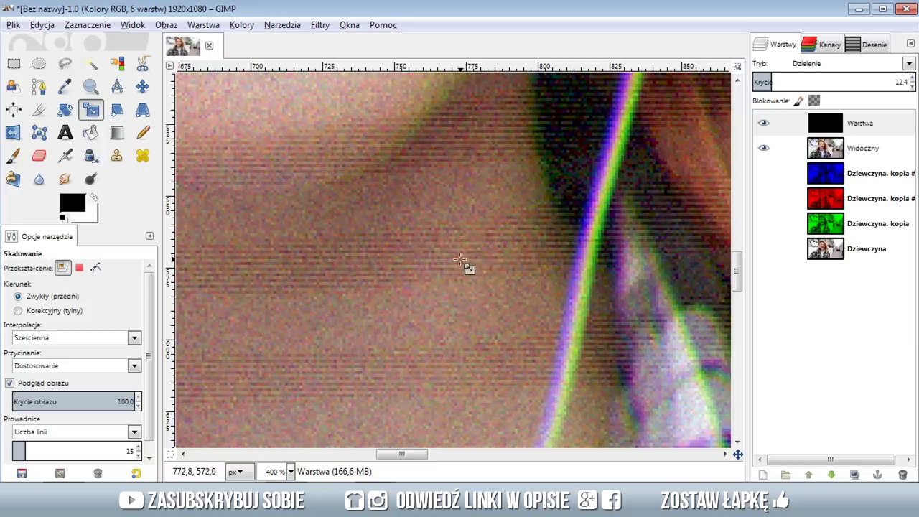
{"action": "scroll", "coordinate": [496, 266], "scroll_direction": "down", "scroll_amount": 4}
{"action": "scroll", "coordinate": [496, 303], "scroll_direction": "up", "scroll_amount": 1}
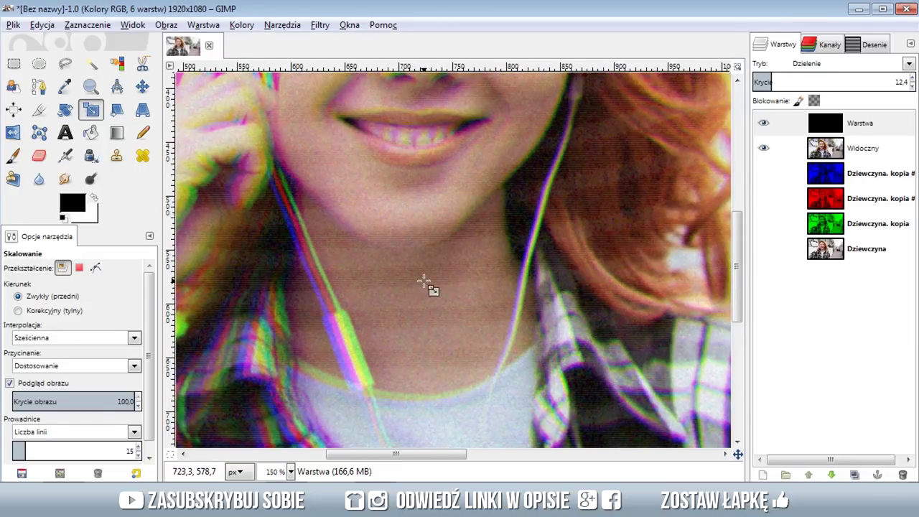
{"action": "scroll", "coordinate": [507, 198], "scroll_direction": "down", "scroll_amount": 1}
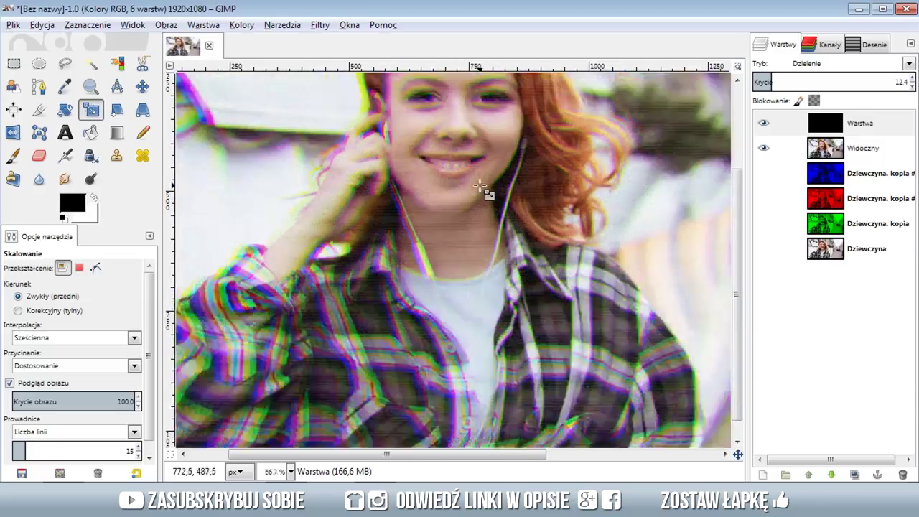
{"action": "scroll", "coordinate": [503, 194], "scroll_direction": "down", "scroll_amount": 2}
{"action": "scroll", "coordinate": [482, 206], "scroll_direction": "down", "scroll_amount": 1}
{"action": "scroll", "coordinate": [466, 232], "scroll_direction": "up", "scroll_amount": 1}
{"action": "scroll", "coordinate": [478, 267], "scroll_direction": "down", "scroll_amount": 1}
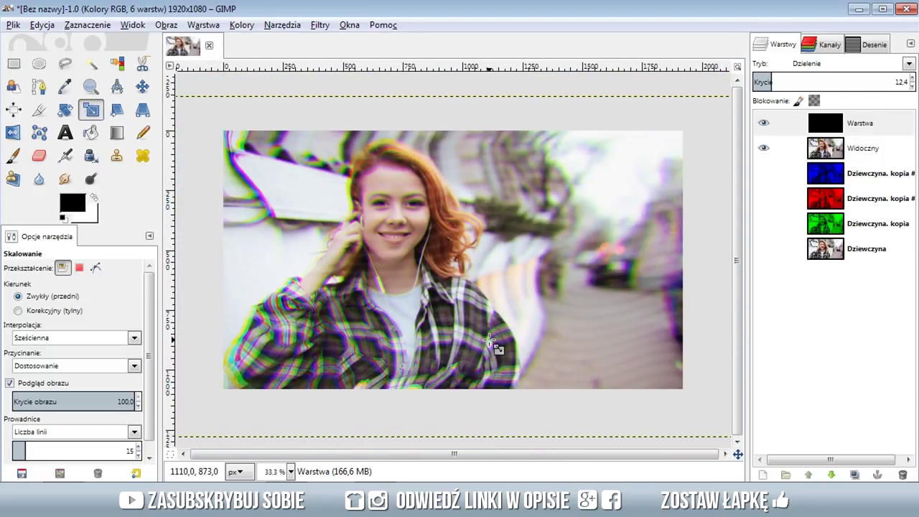